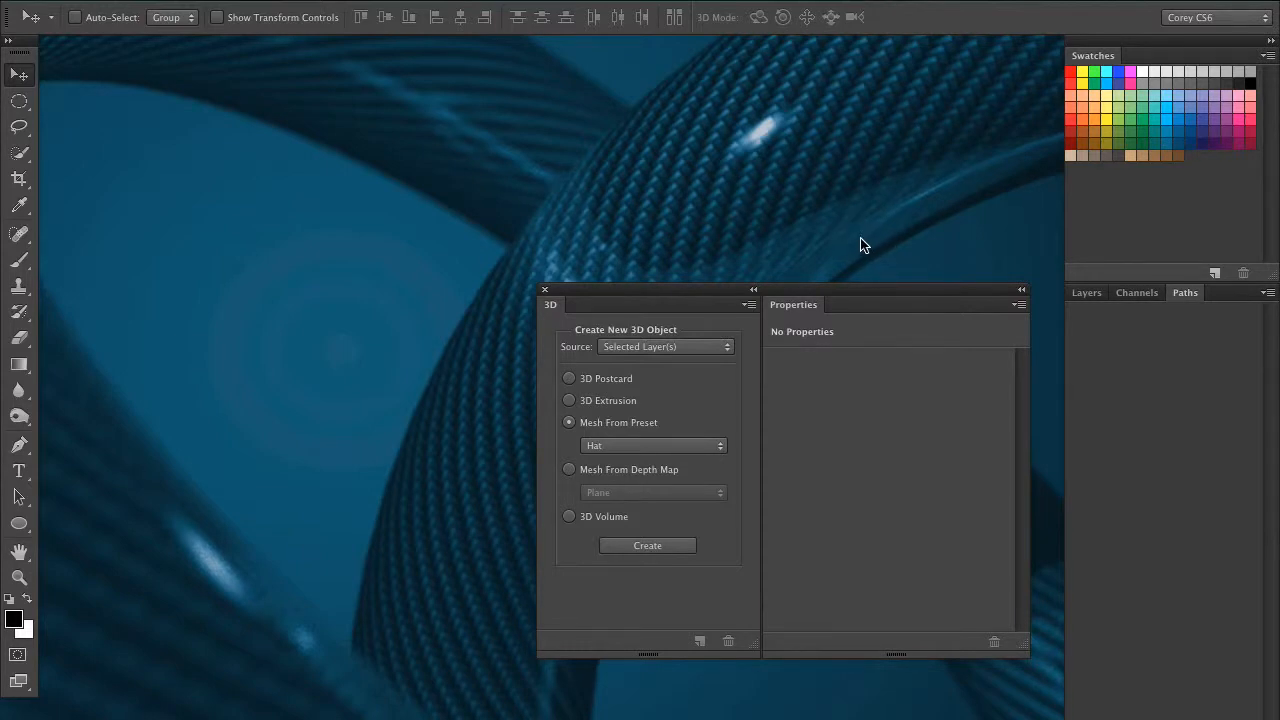
# Examine the 3D file formats that can be opened as a new 3D layer, browsing from the Desktop
pyautogui.click(588, 0)
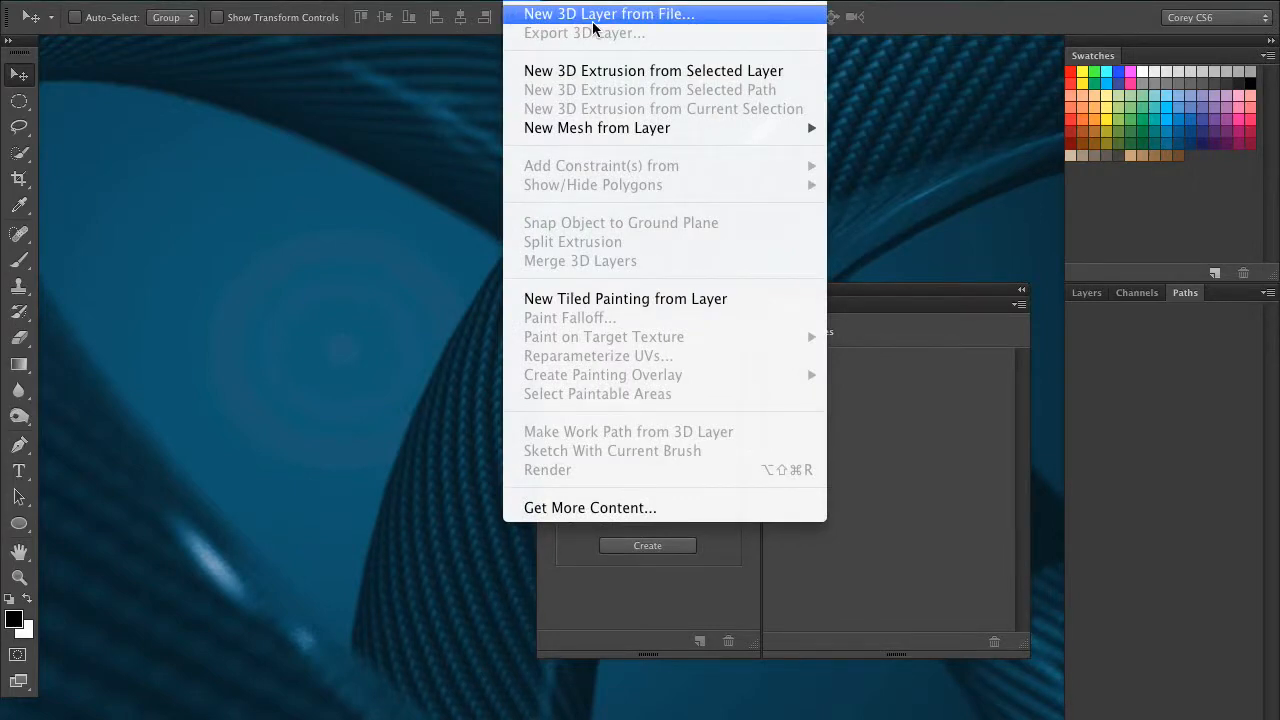
pyautogui.click(667, 24)
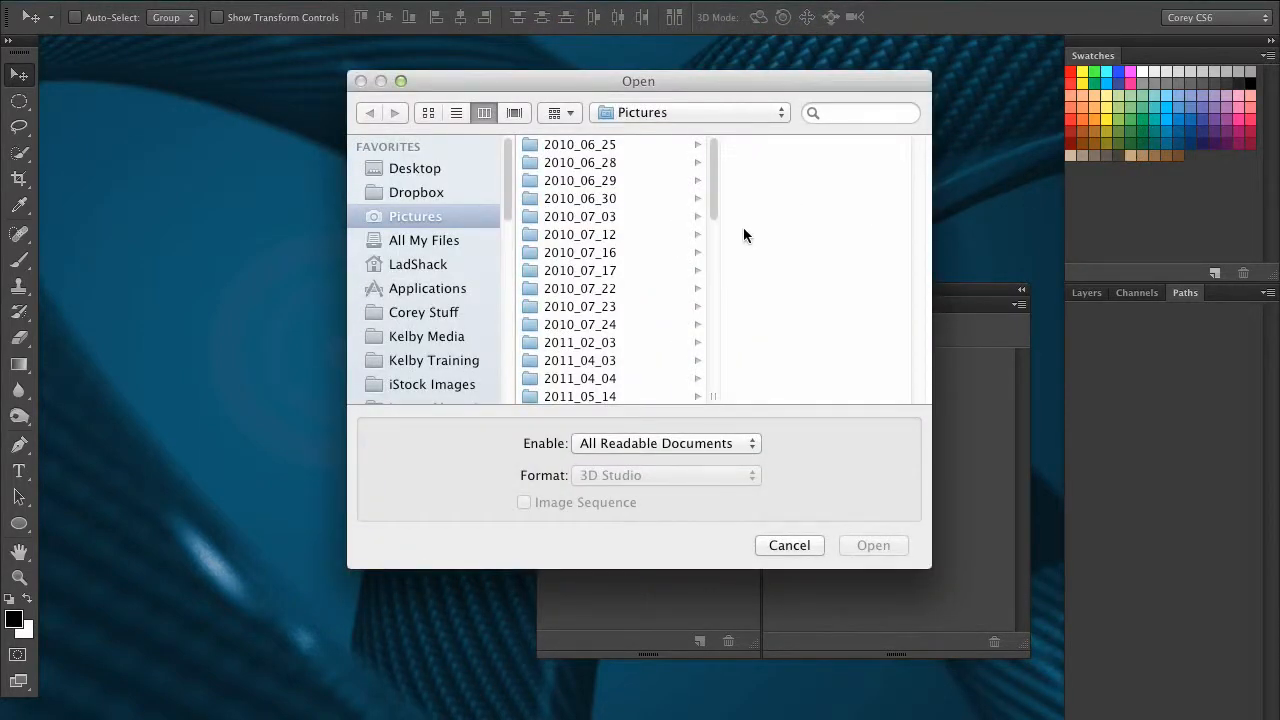
pyautogui.click(471, 166)
pyautogui.click(682, 445)
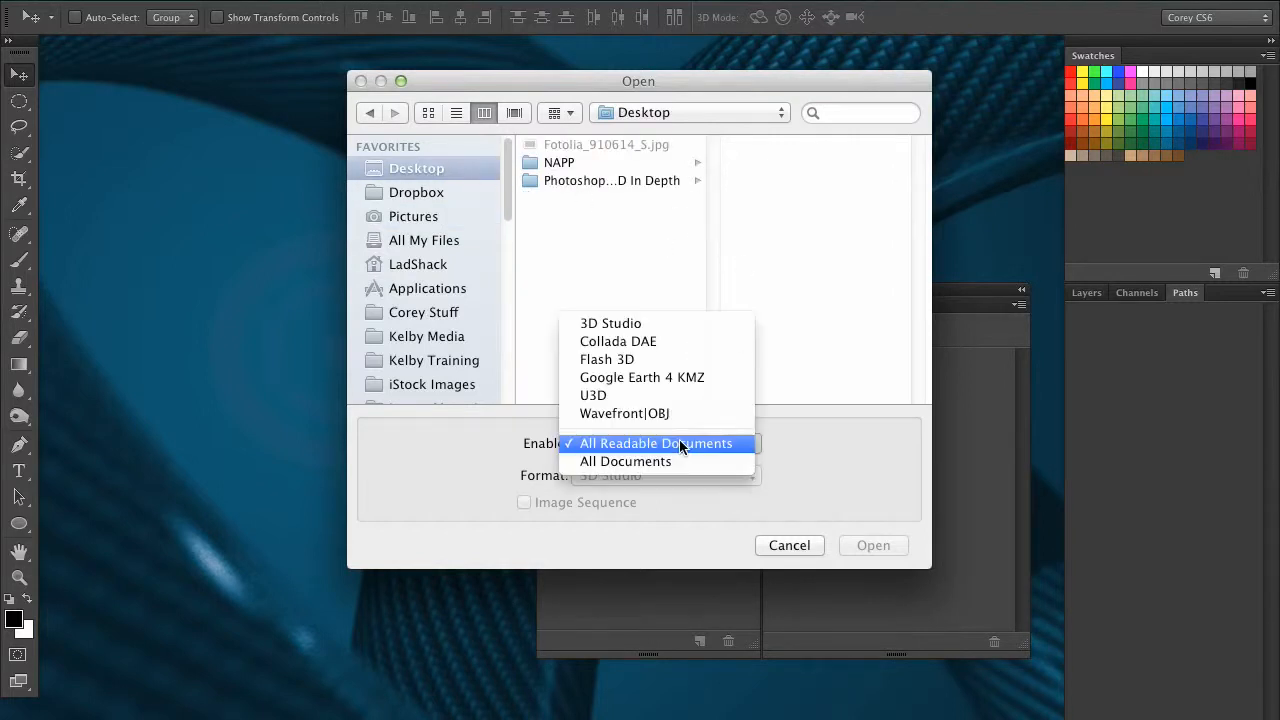
pyautogui.click(500, 452)
pyautogui.click(600, 446)
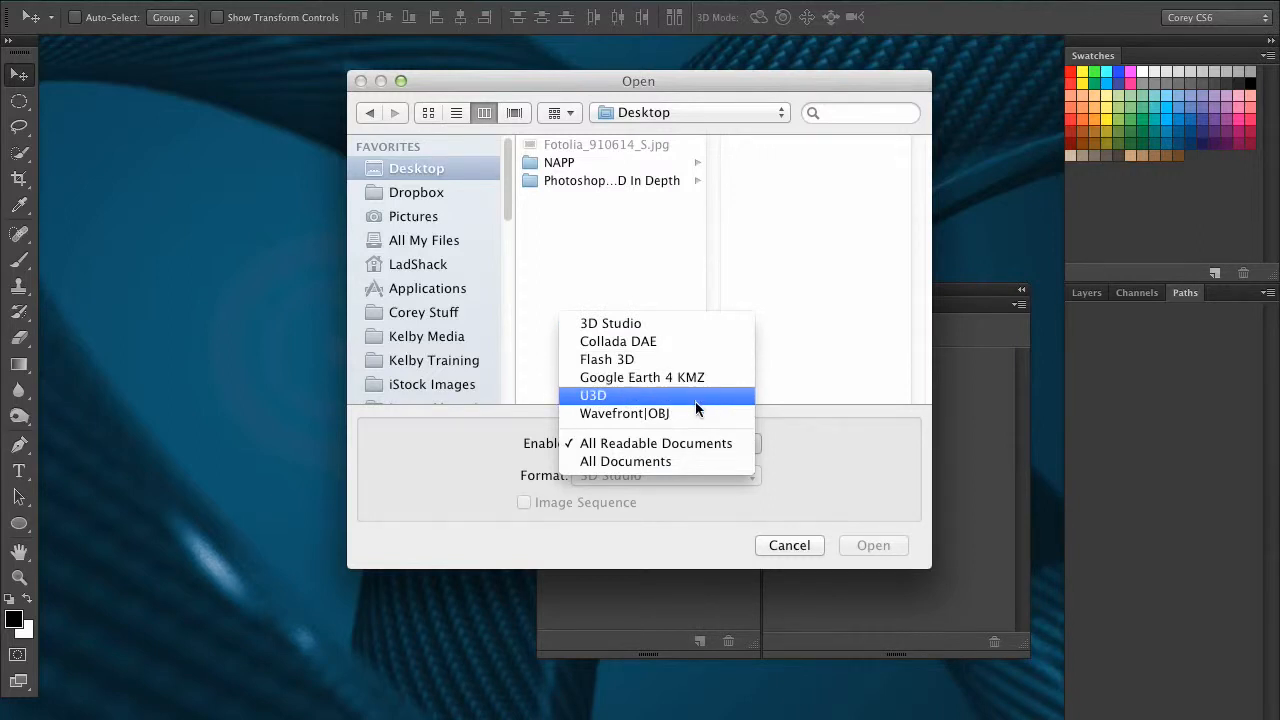
pyautogui.click(814, 280)
pyautogui.click(789, 545)
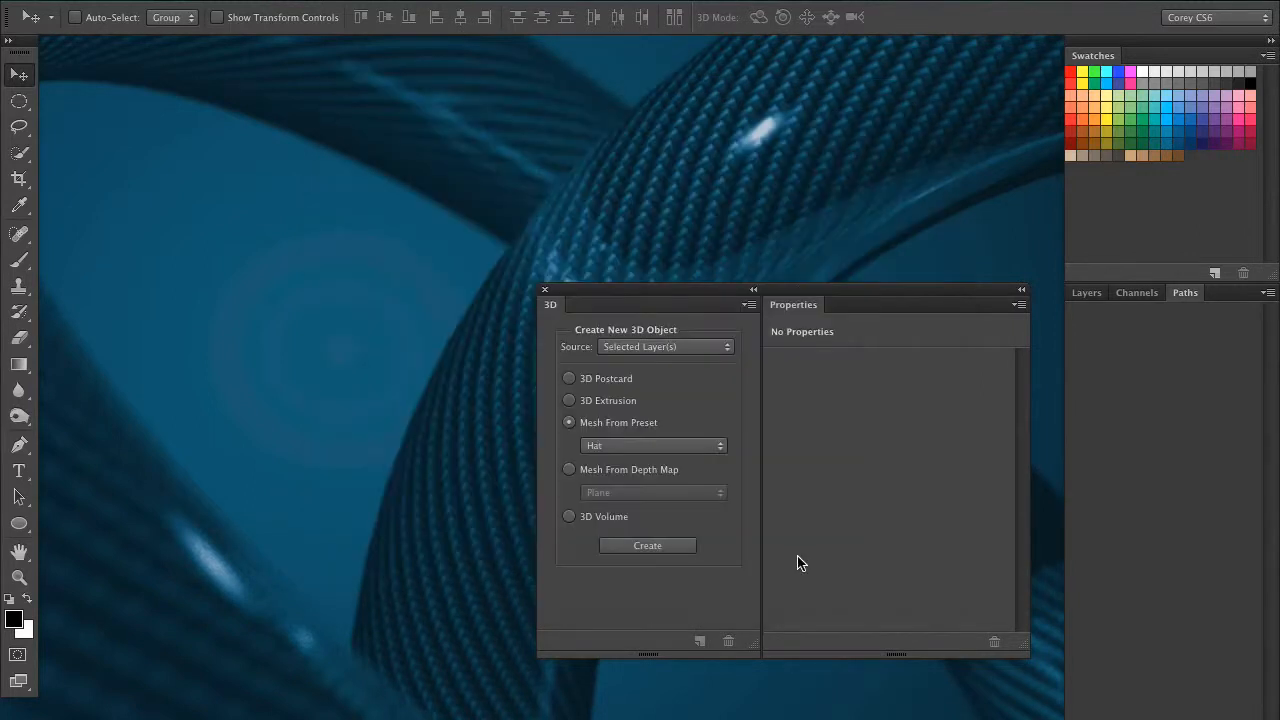
pyautogui.moveTo(734, 289); pyautogui.dragTo(733, 292)
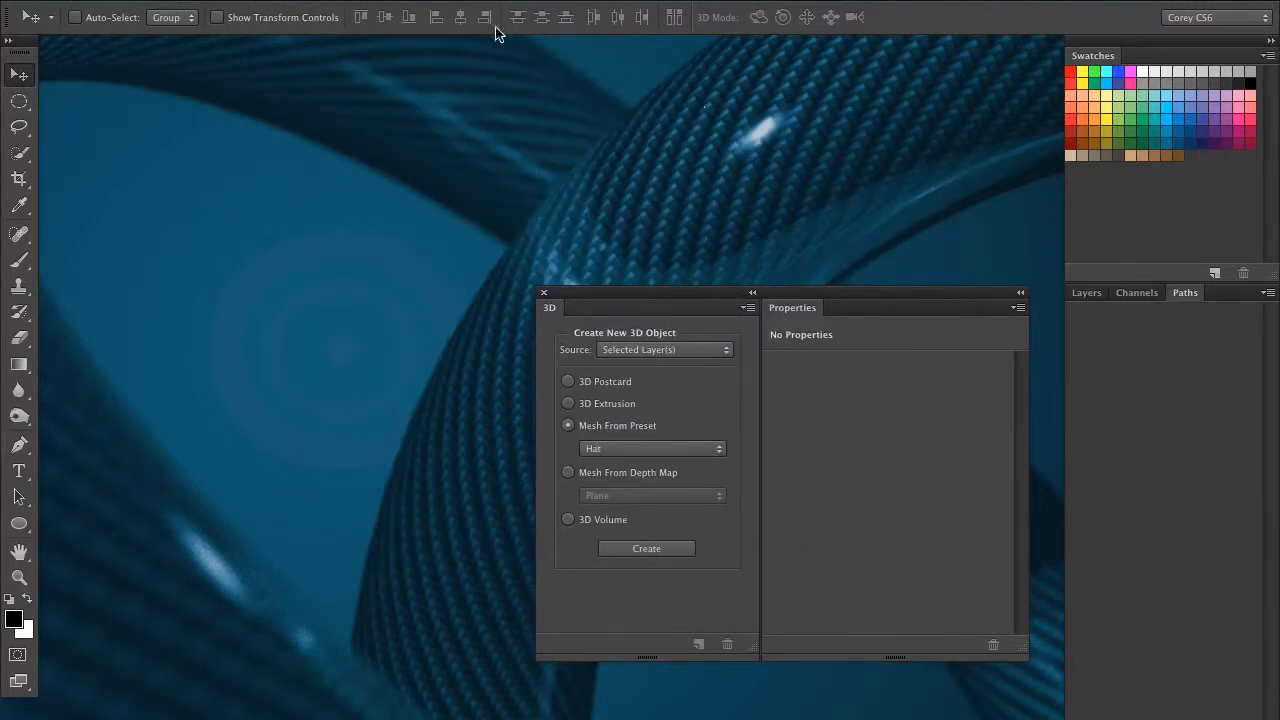
pyautogui.moveTo(651, 289); pyautogui.dragTo(632, 285)
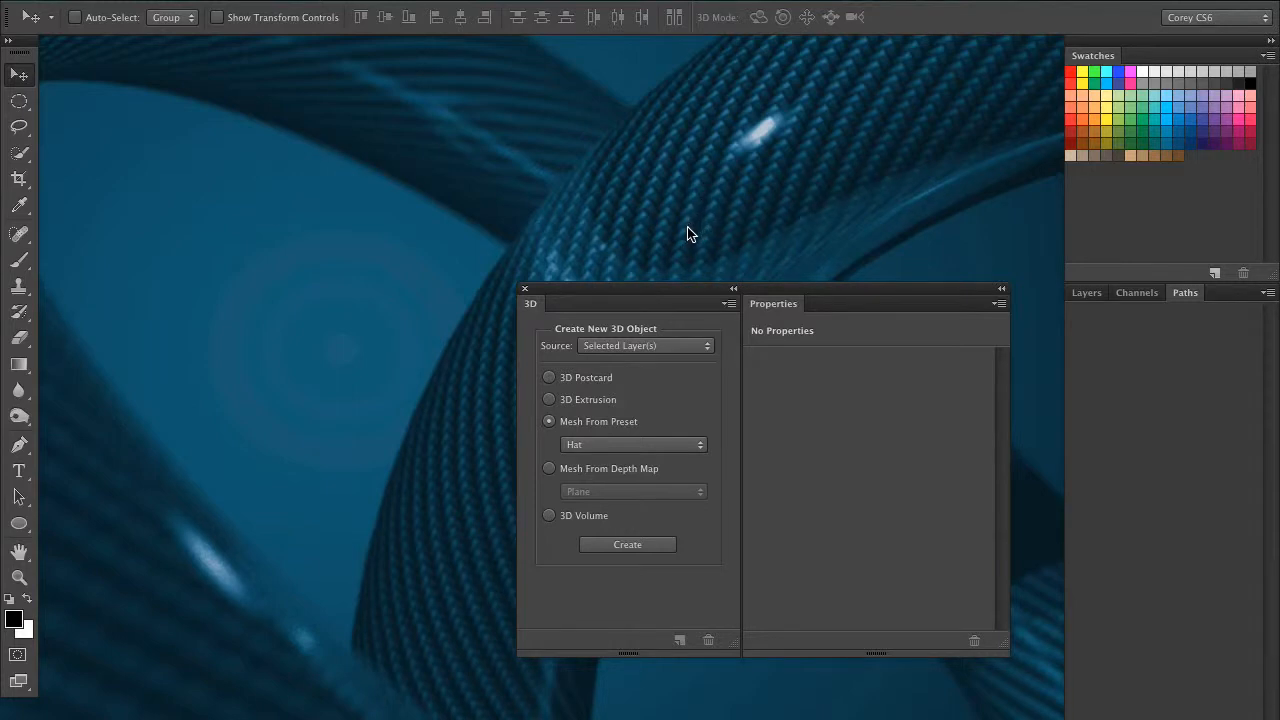
pyautogui.moveTo(792, 298)
pyautogui.mouseDown()
pyautogui.moveTo(786, 289)
pyautogui.moveTo(785, 303)
pyautogui.mouseUp()
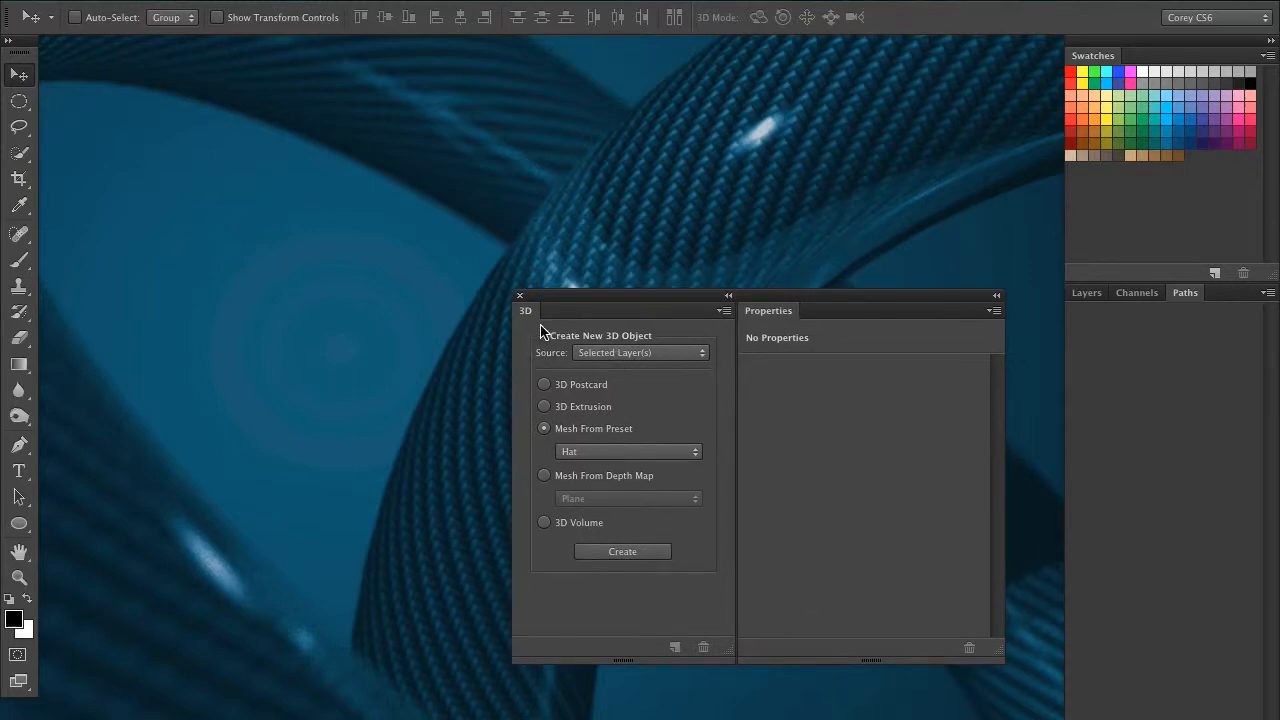
# Set the new 3D object's source to File and check its file chooser without opening anything
pyautogui.click(610, 352)
pyautogui.click(500, 515)
pyautogui.click(578, 352)
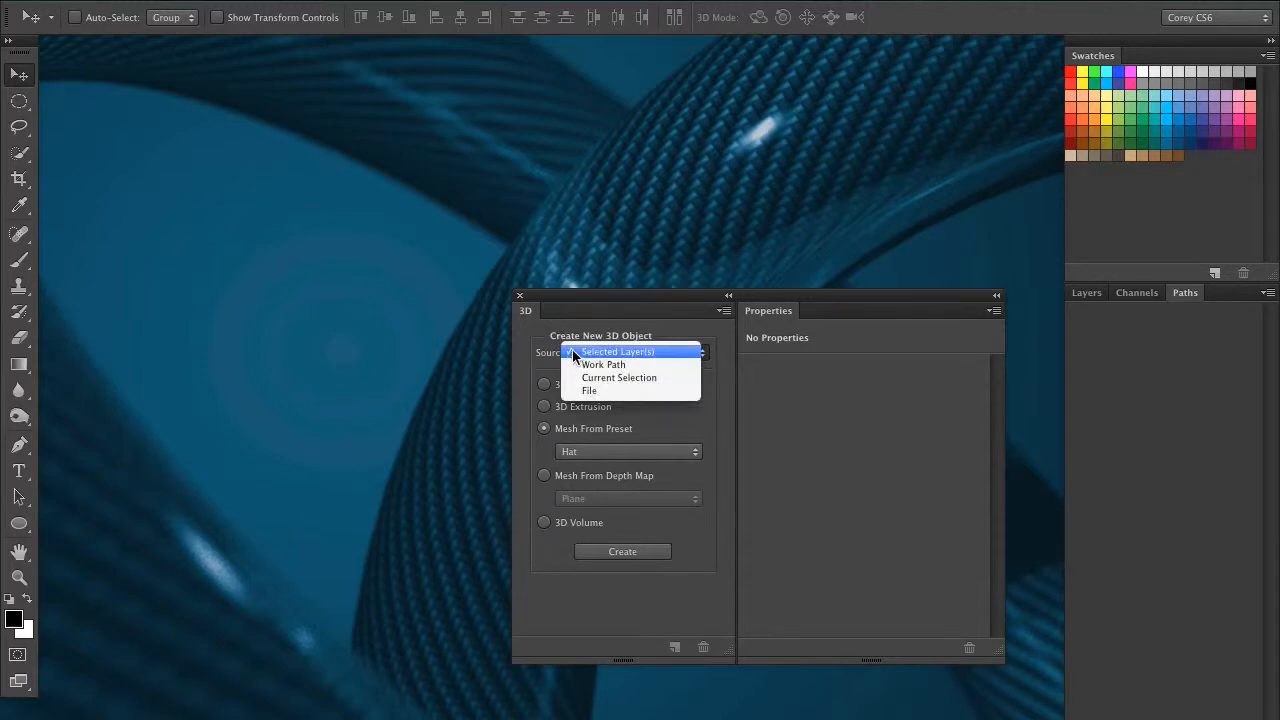
pyautogui.click(700, 391)
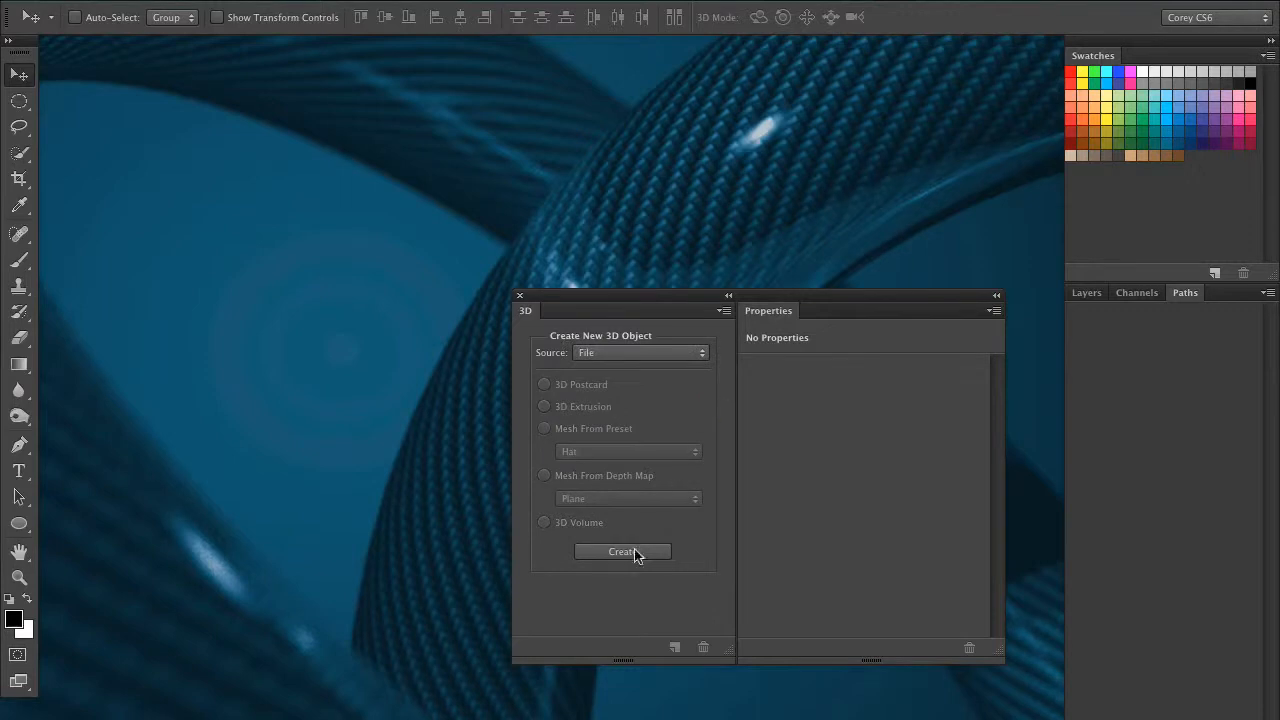
pyautogui.click(632, 558)
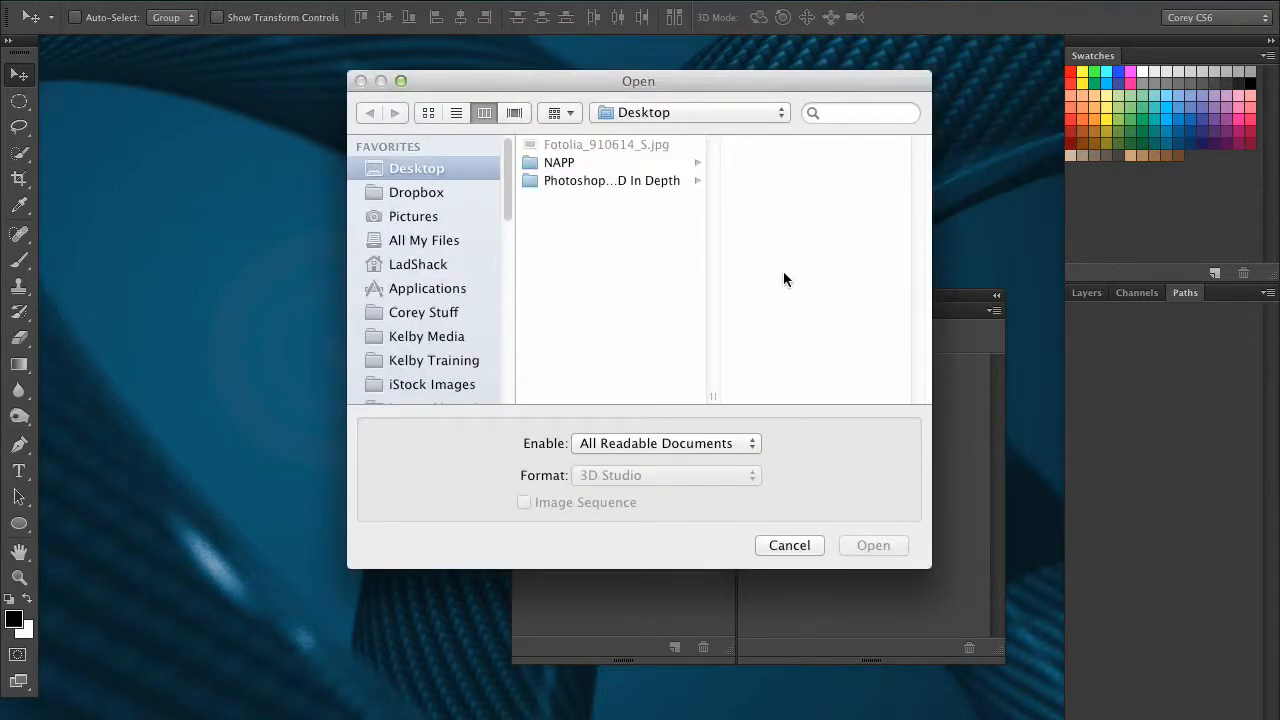
pyautogui.click(778, 545)
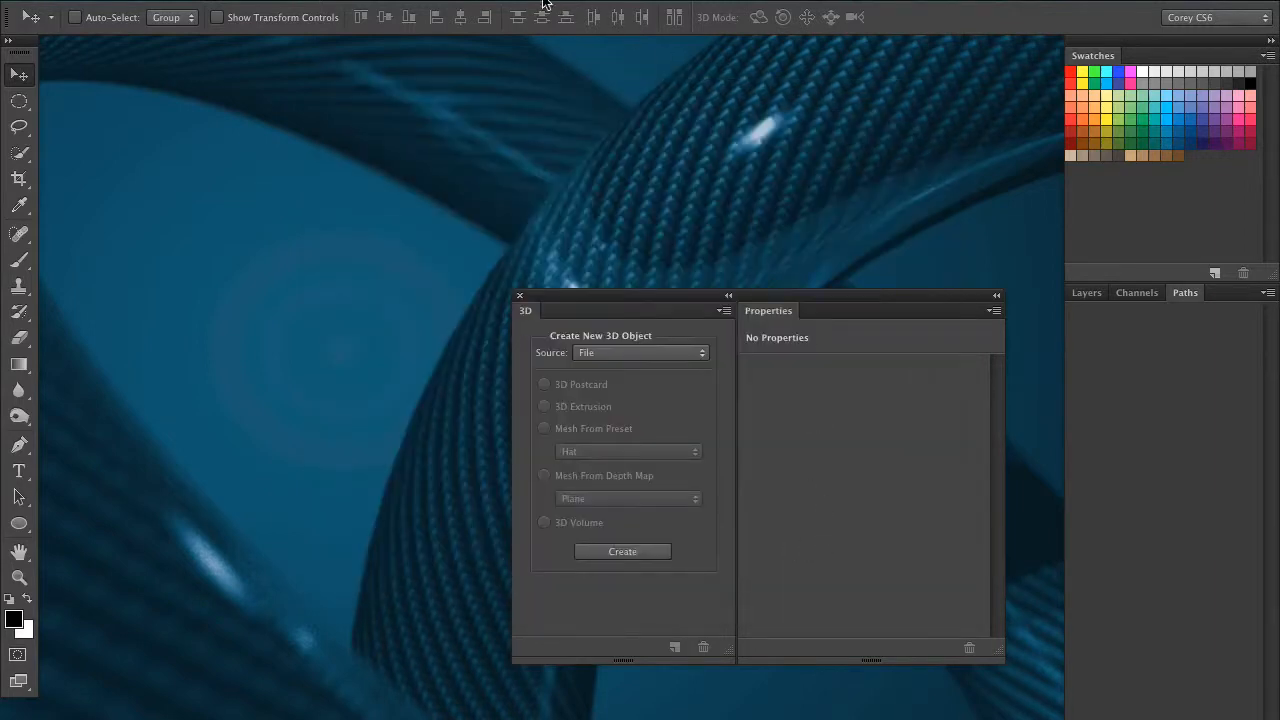
# Import Decor 3 N191011.3DS from the course's 3_Importing 3D folder on the Desktop as a new 3D layer
pyautogui.click(523, 1)
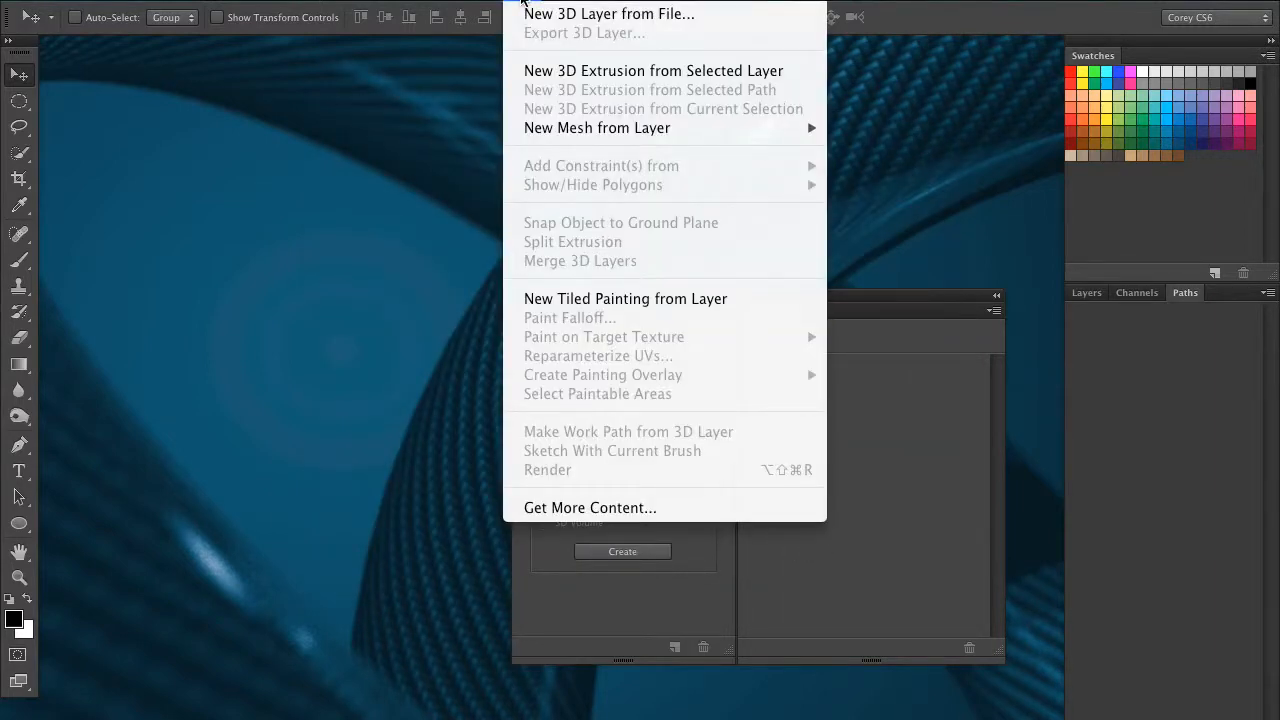
pyautogui.click(903, 240)
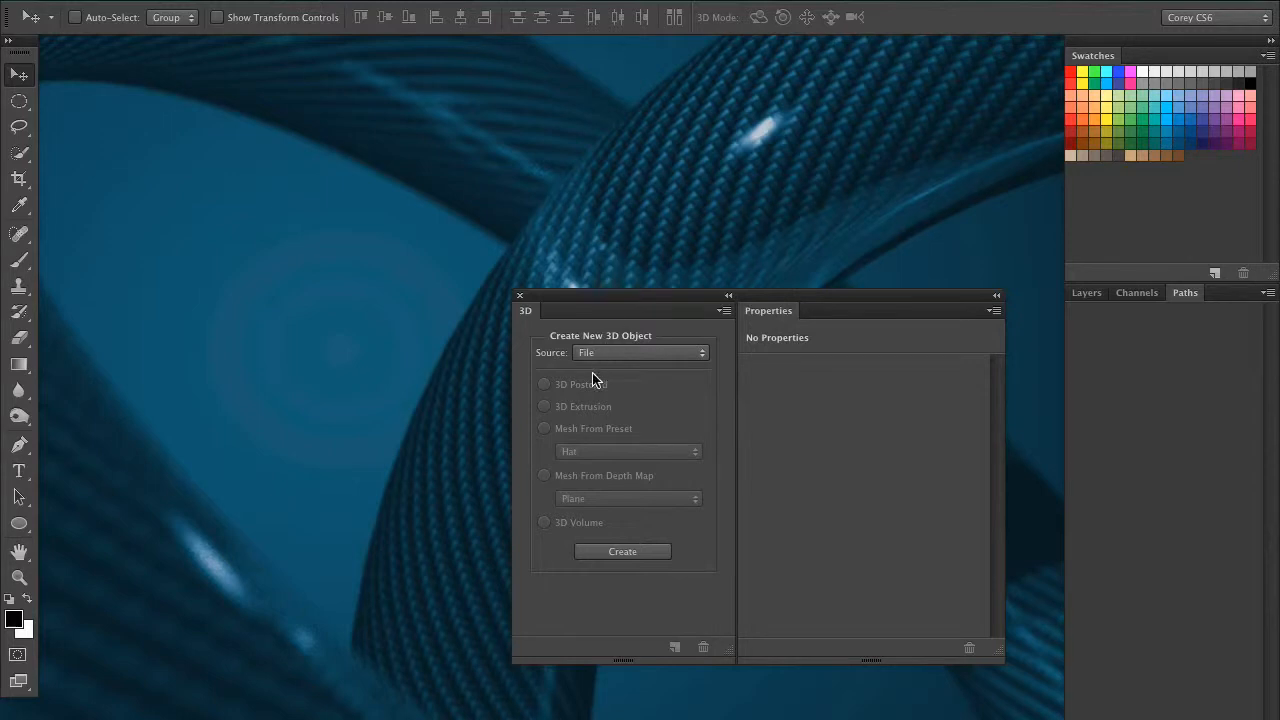
pyautogui.click(548, 4)
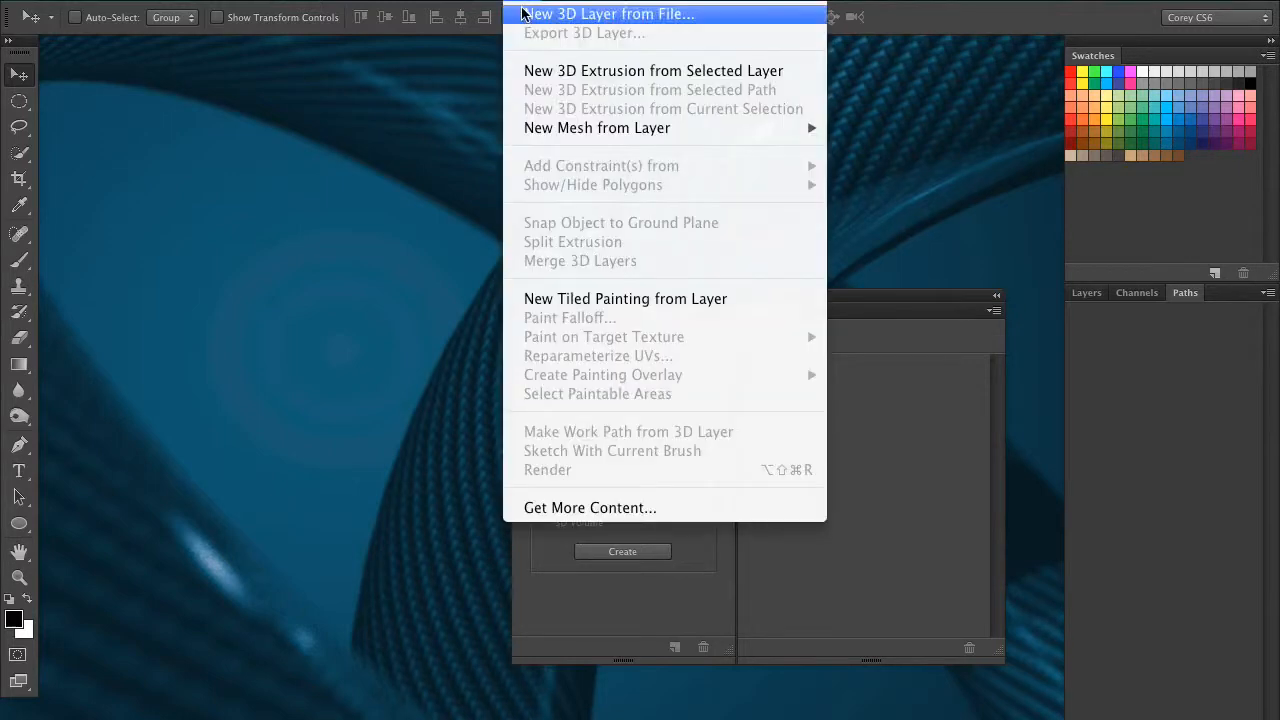
pyautogui.click(605, 14)
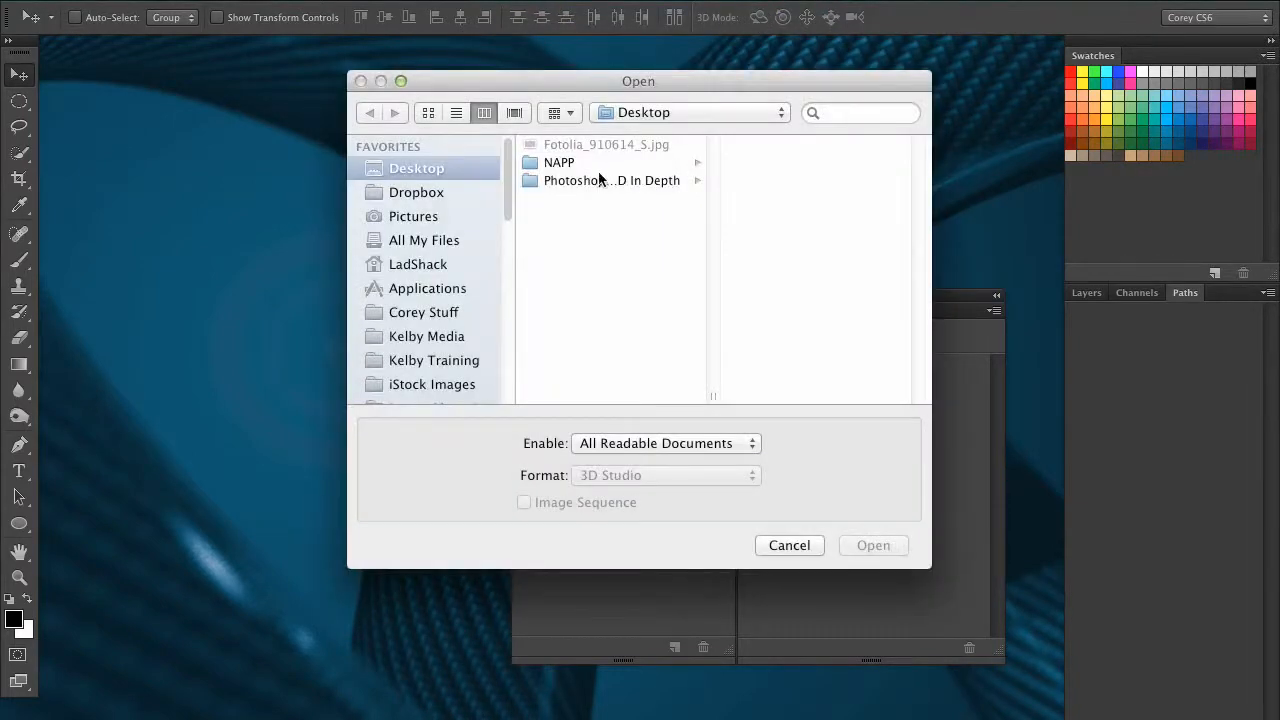
pyautogui.click(565, 163)
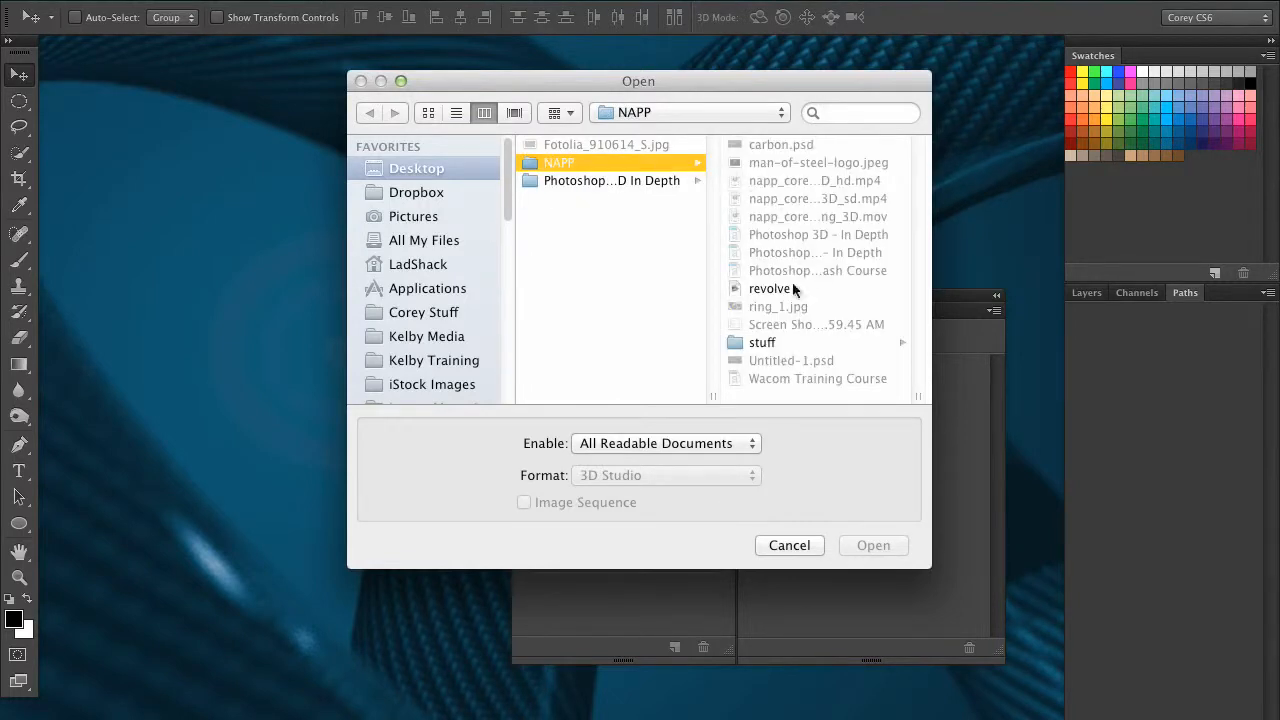
pyautogui.click(665, 181)
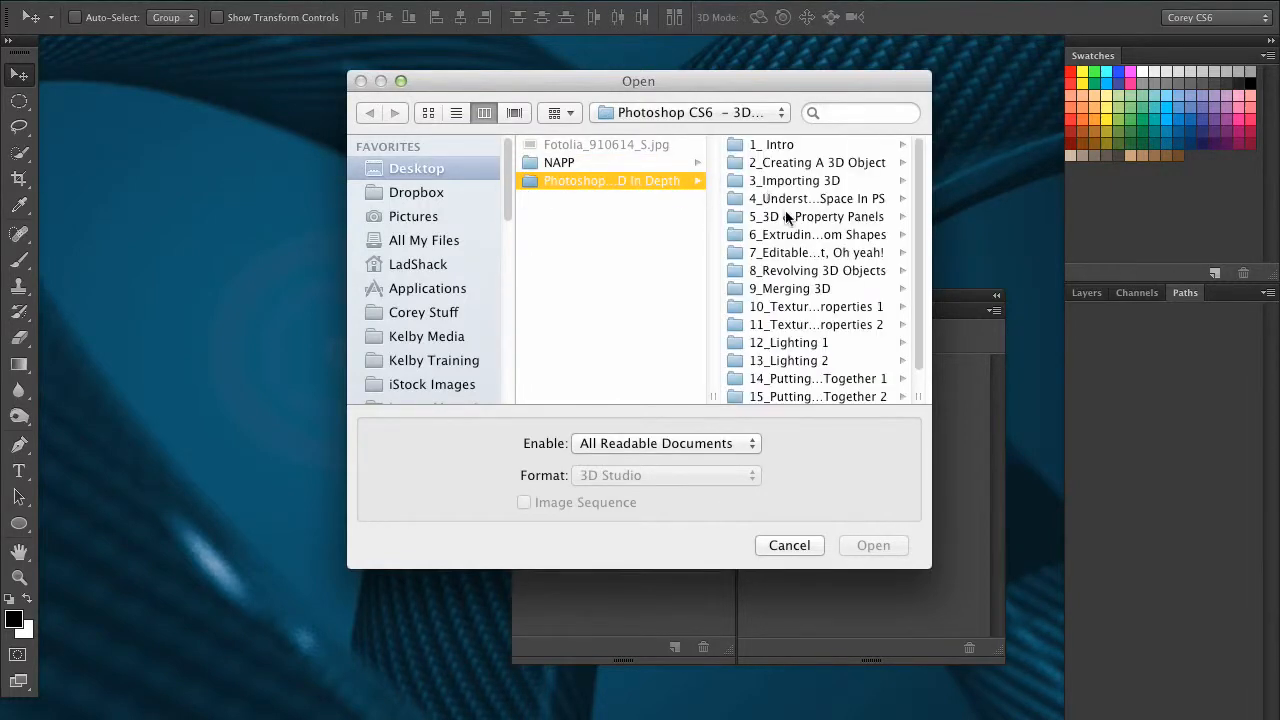
pyautogui.click(808, 182)
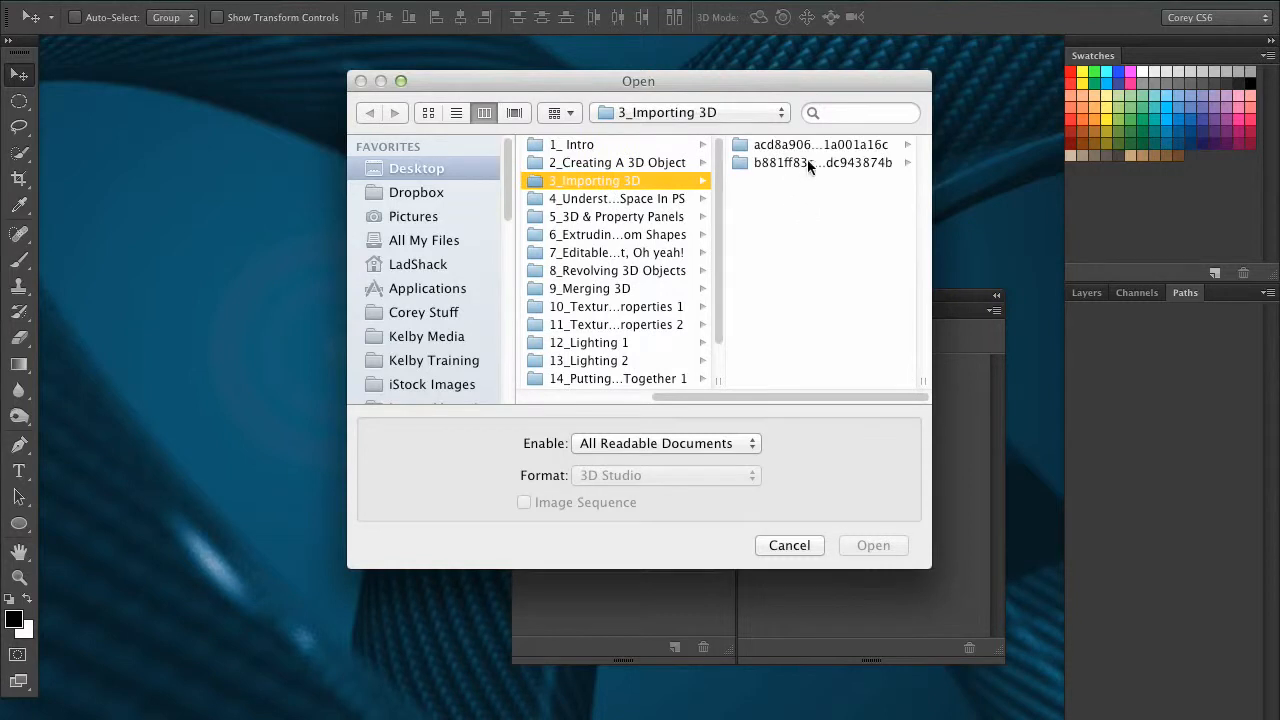
pyautogui.click(800, 146)
pyautogui.click(706, 162)
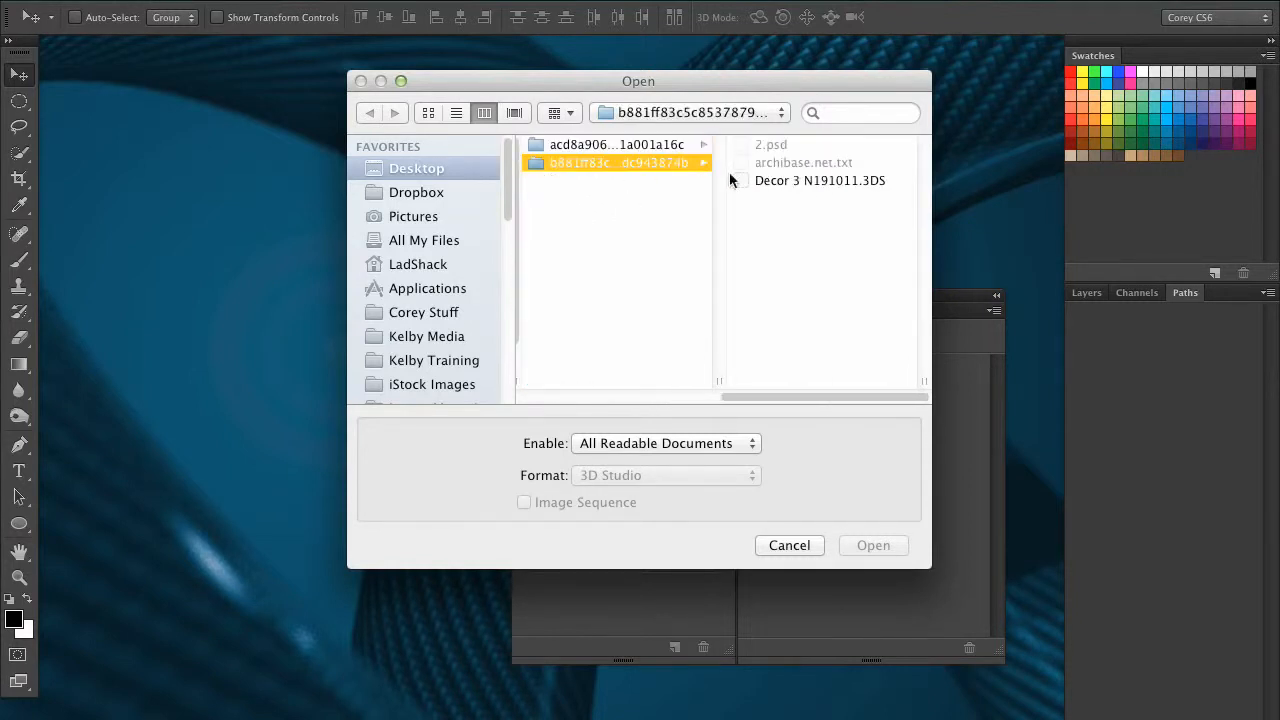
pyautogui.click(789, 181)
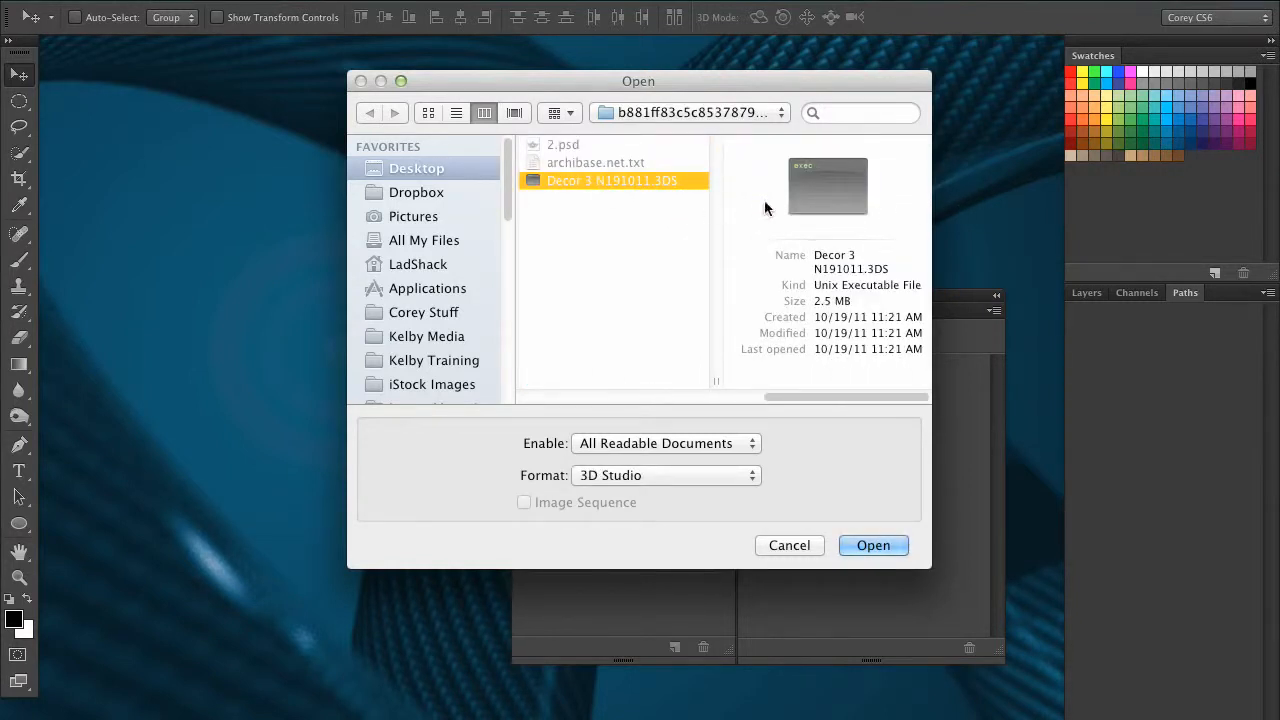
pyautogui.click(867, 556)
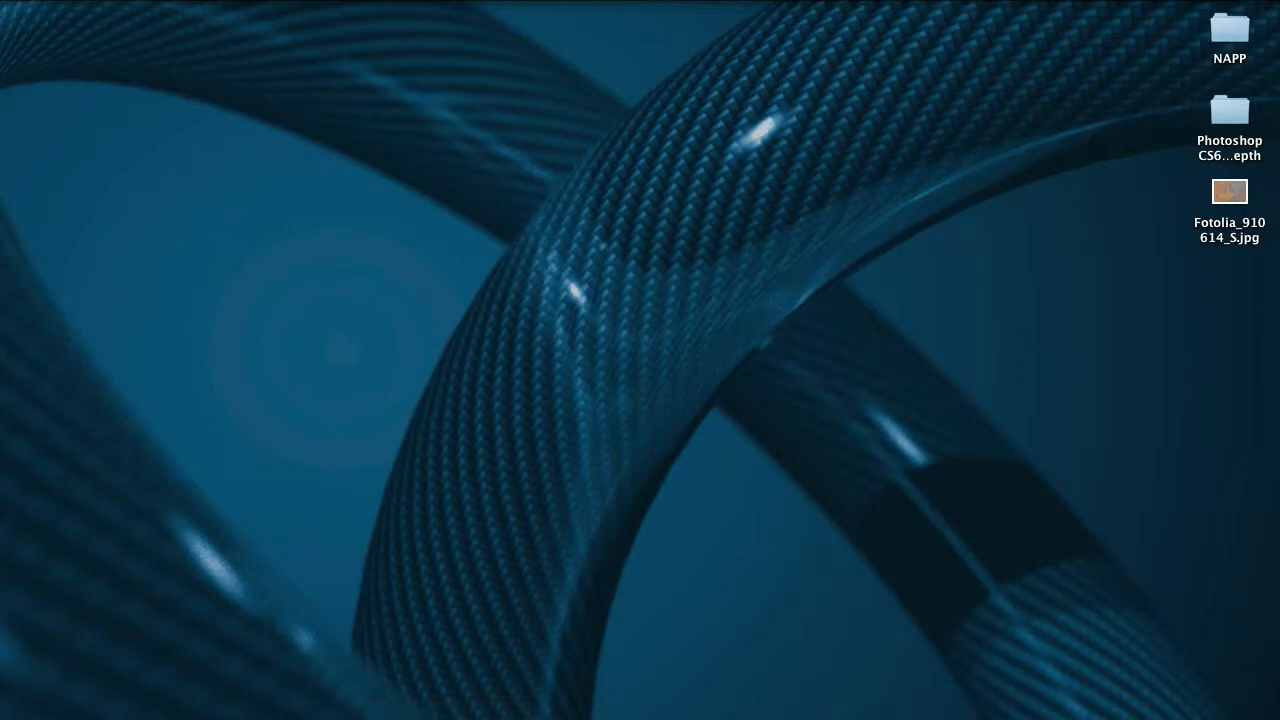
# Return to Photoshop, show the layer list, and uncover the restored document by moving the 3D and Properties panels down
pyautogui.click(414, 716)
pyautogui.moveTo(626, 294); pyautogui.dragTo(685, 288)
pyautogui.click(528, 3)
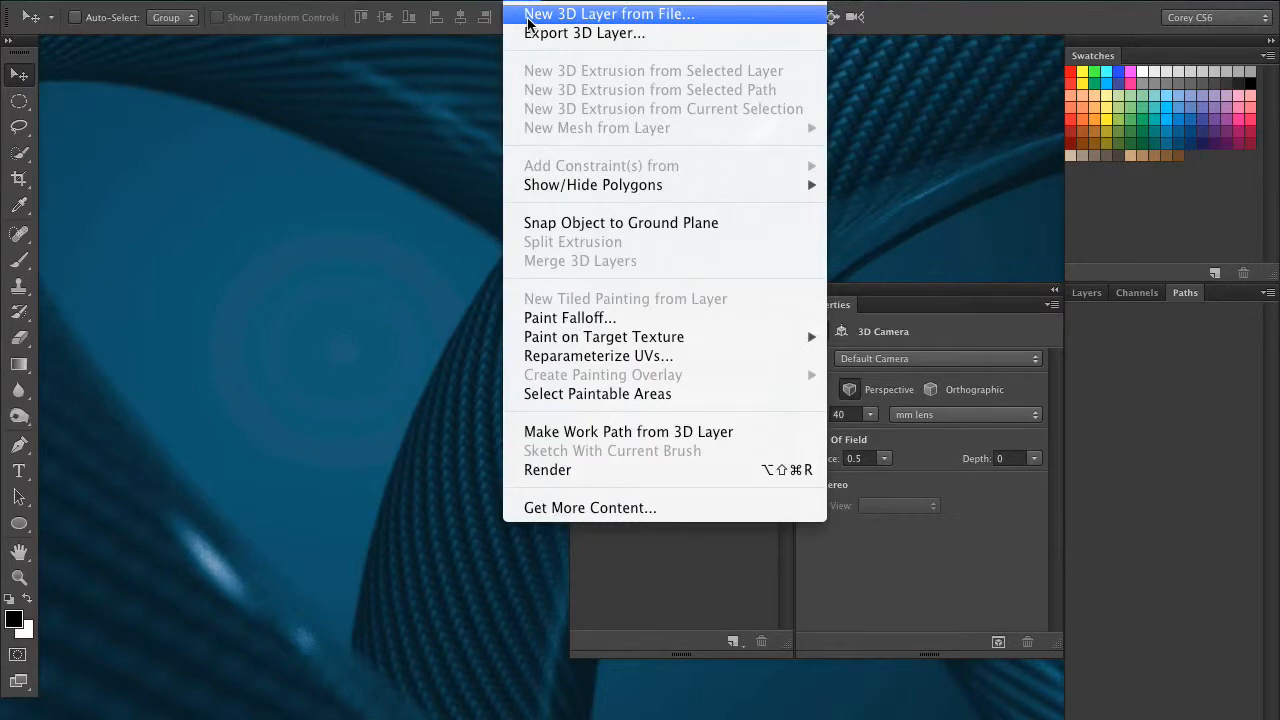
pyautogui.click(1123, 294)
pyautogui.click(1092, 293)
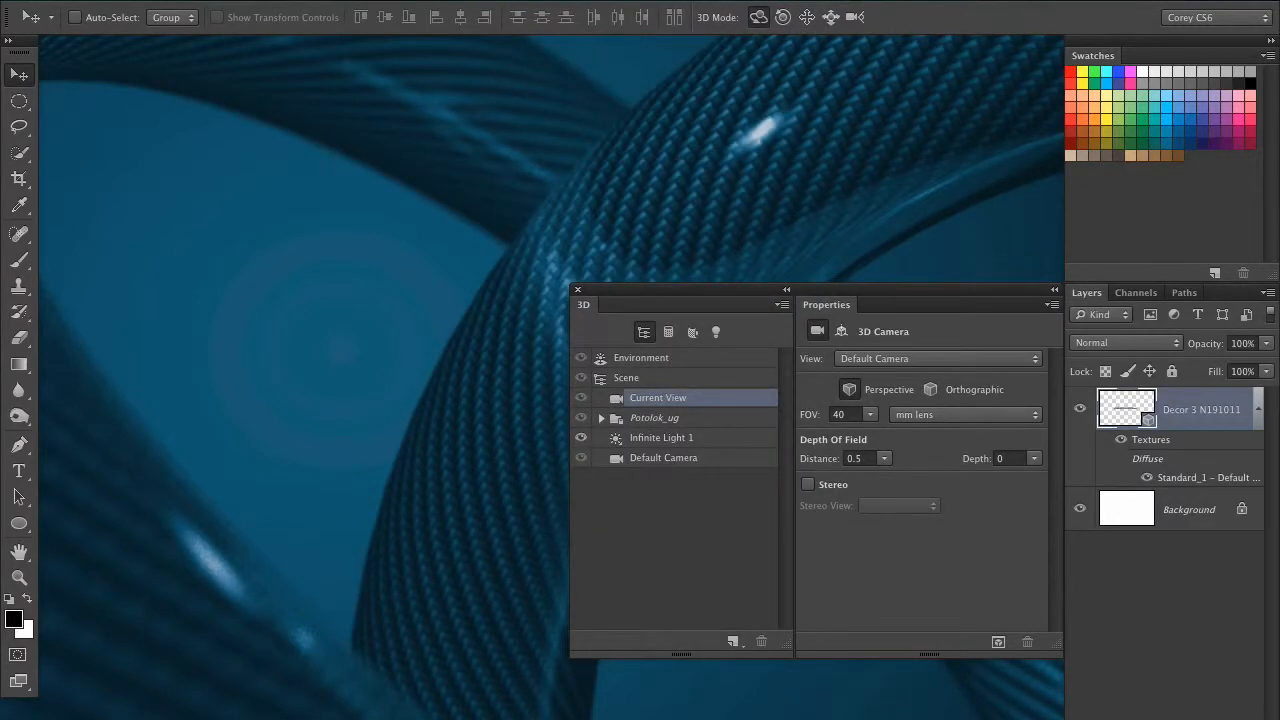
pyautogui.click(1071, 712)
pyautogui.moveTo(671, 289); pyautogui.dragTo(652, 697)
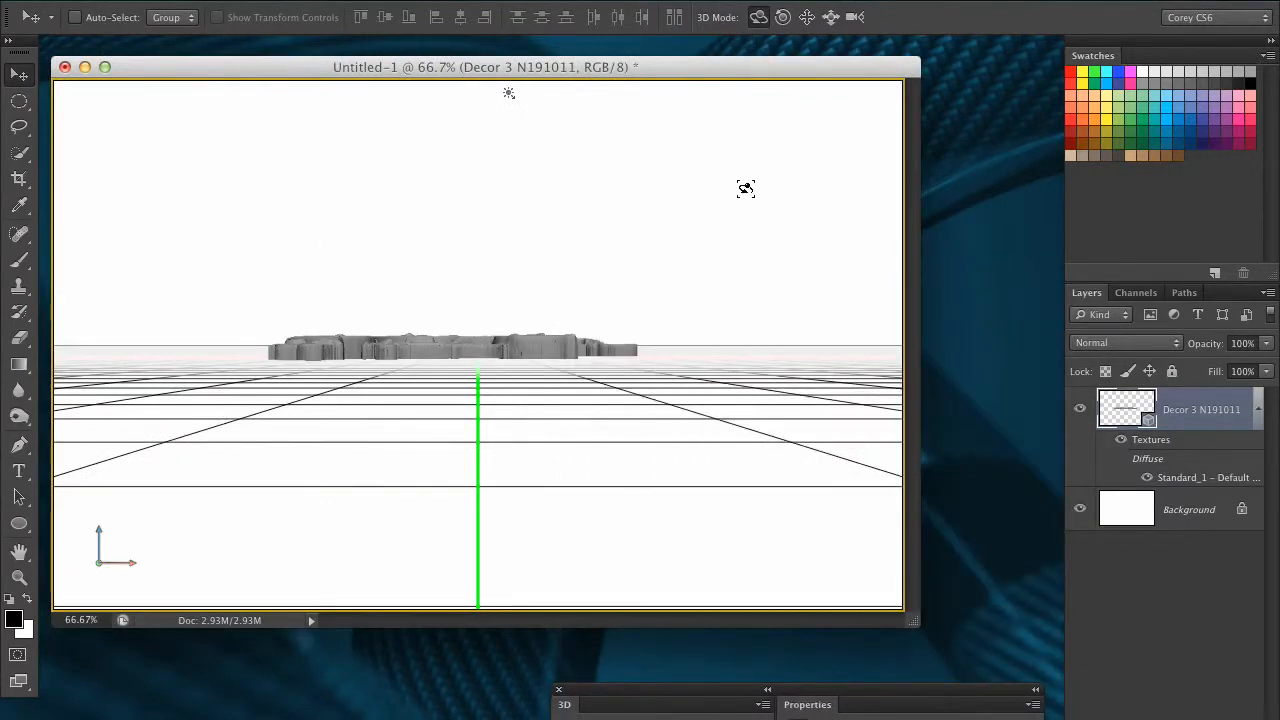
# Orbit and slide the 3D camera until the imported ornament appears enlarged and seen from above
pyautogui.moveTo(706, 232); pyautogui.dragTo(868, 276)
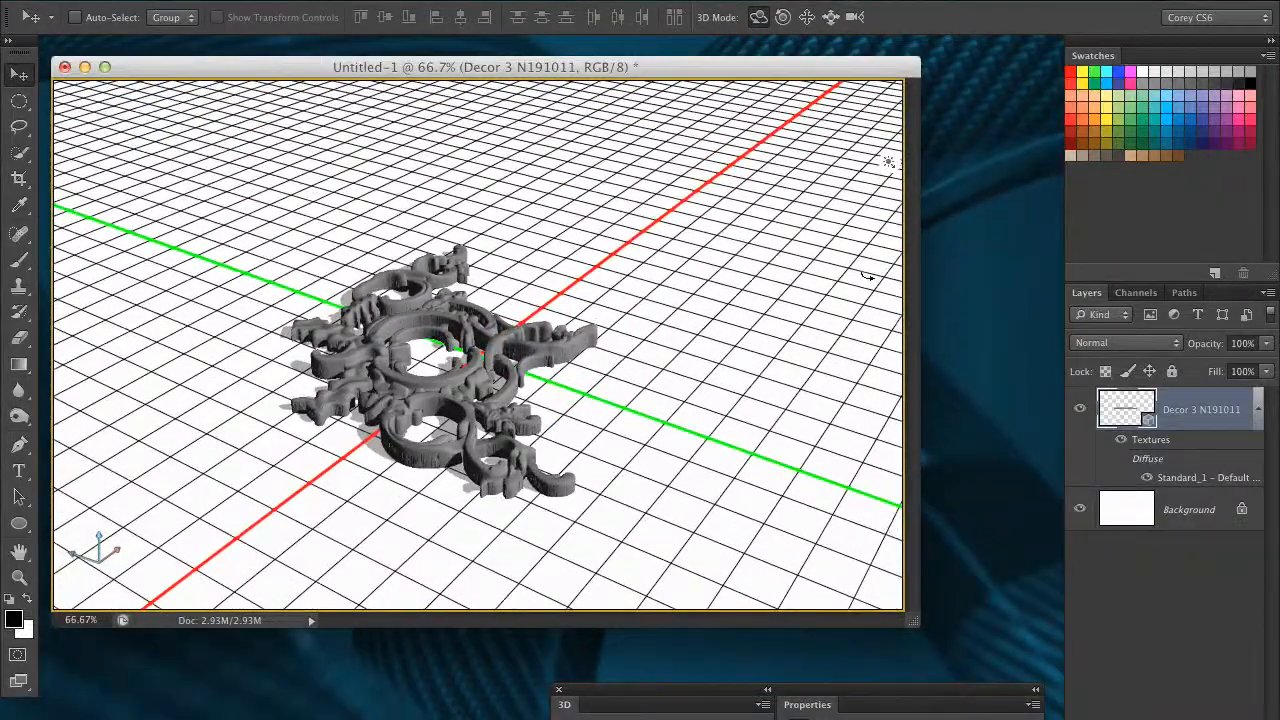
pyautogui.click(830, 16)
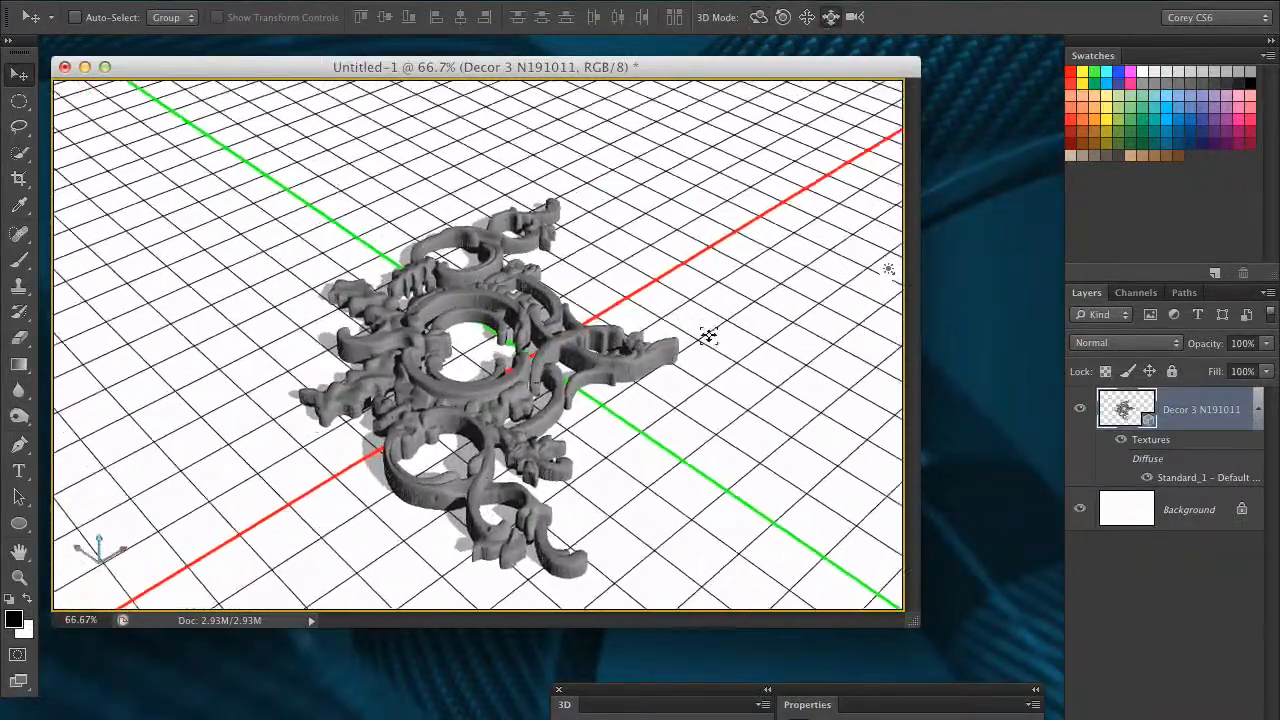
pyautogui.moveTo(741, 432); pyautogui.dragTo(711, 500)
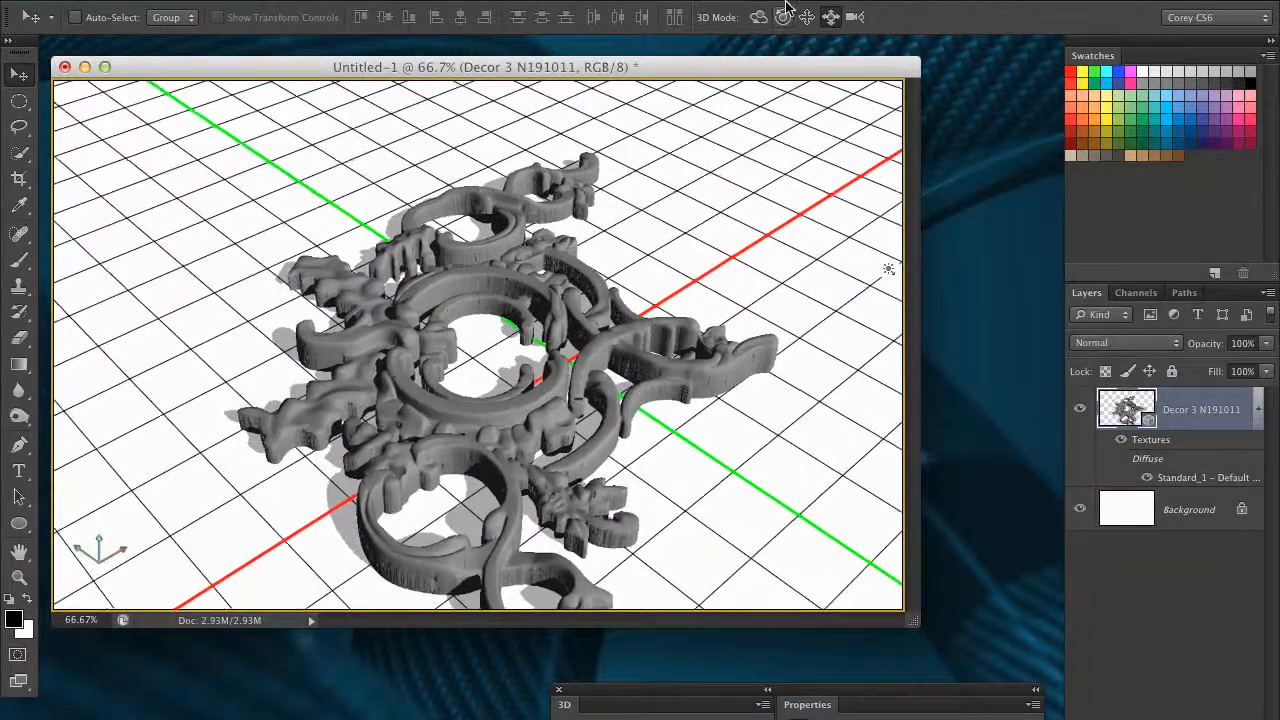
pyautogui.click(758, 17)
pyautogui.moveTo(760, 170); pyautogui.dragTo(725, 215)
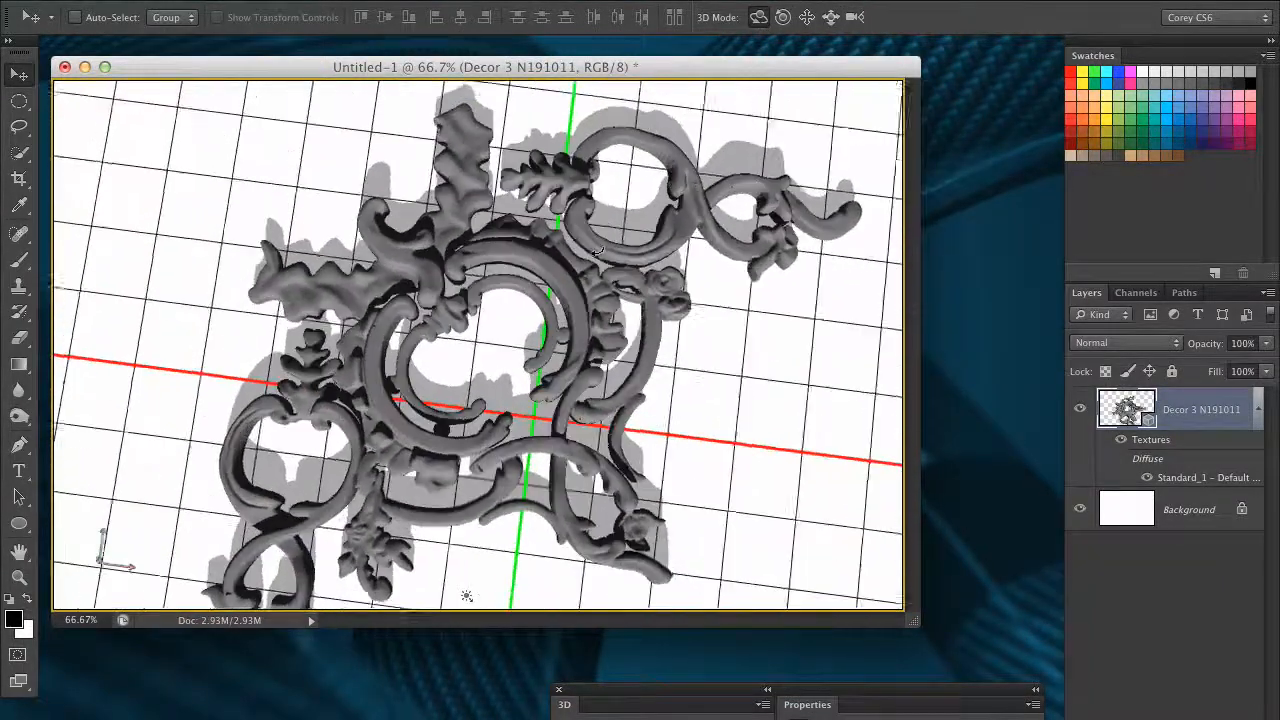
# Expand the Potolok_ug group in the 3D scene and display the mesh properties of sub01
pyautogui.click(822, 700)
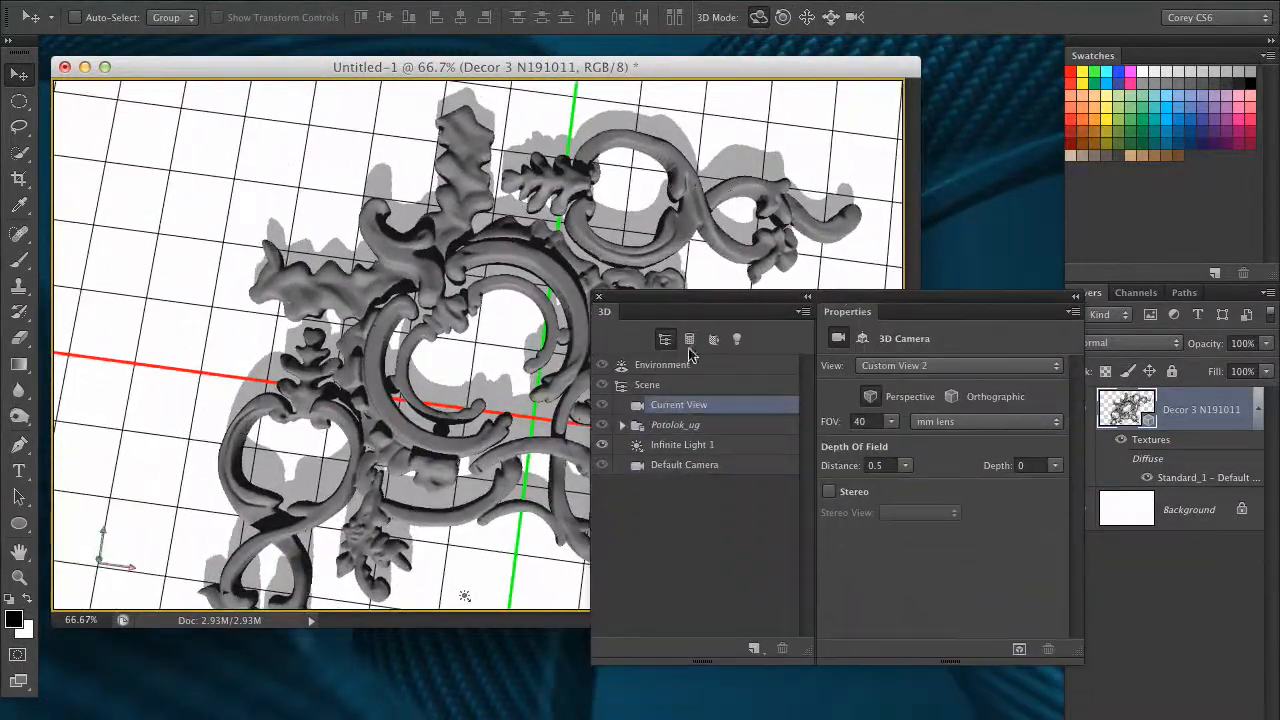
pyautogui.click(622, 425)
pyautogui.click(685, 424)
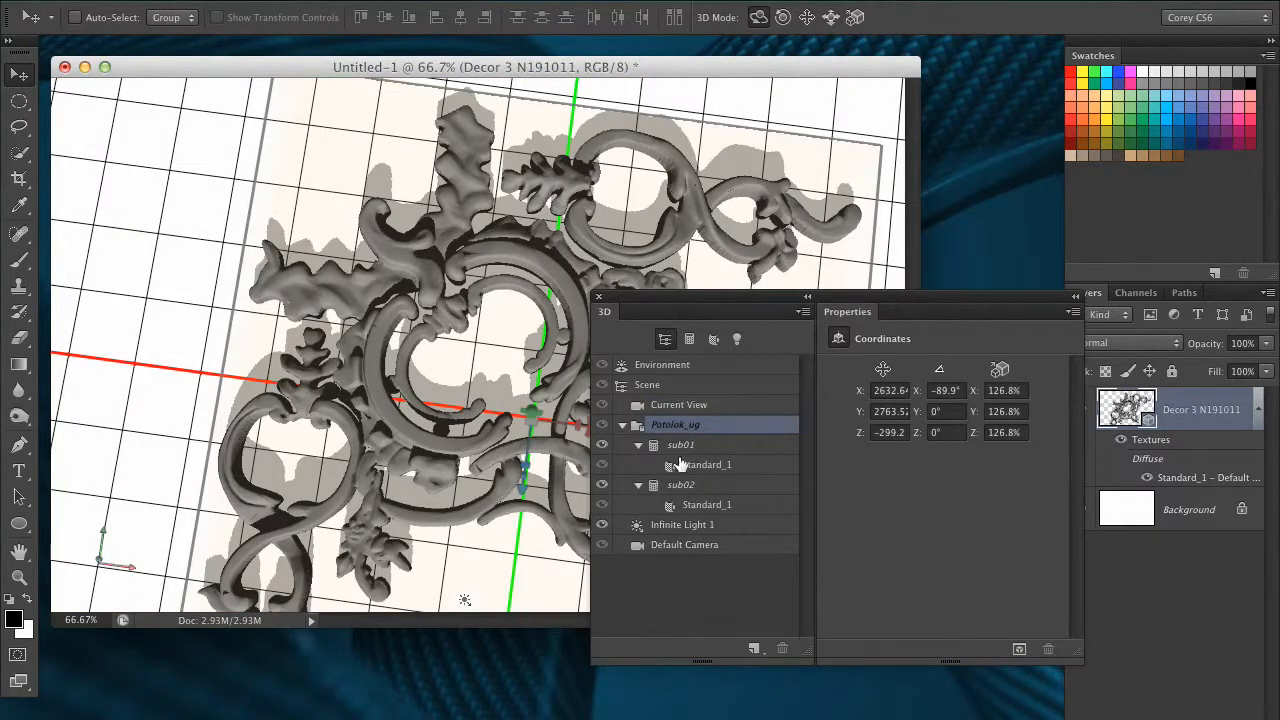
pyautogui.click(716, 447)
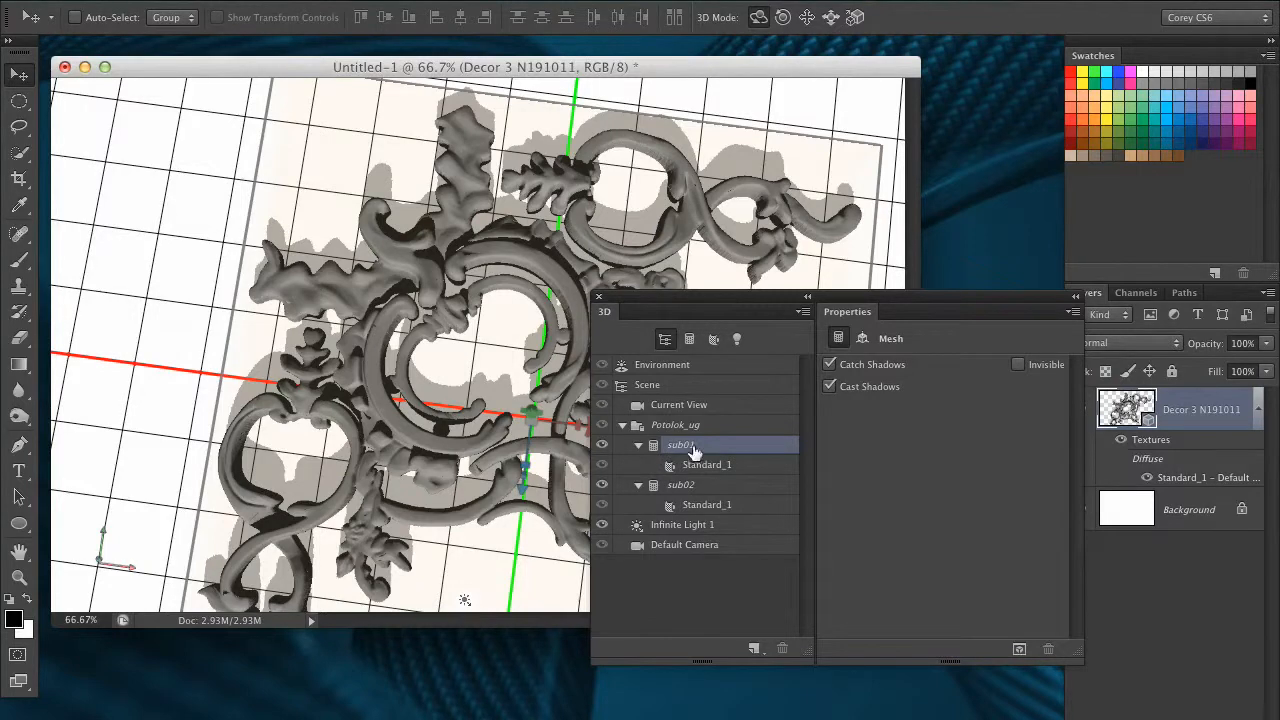
# Display the material properties of Standard_1 under the sub01 mesh, with the panels moved clear of the layer list
pyautogui.moveTo(795, 298); pyautogui.dragTo(736, 303)
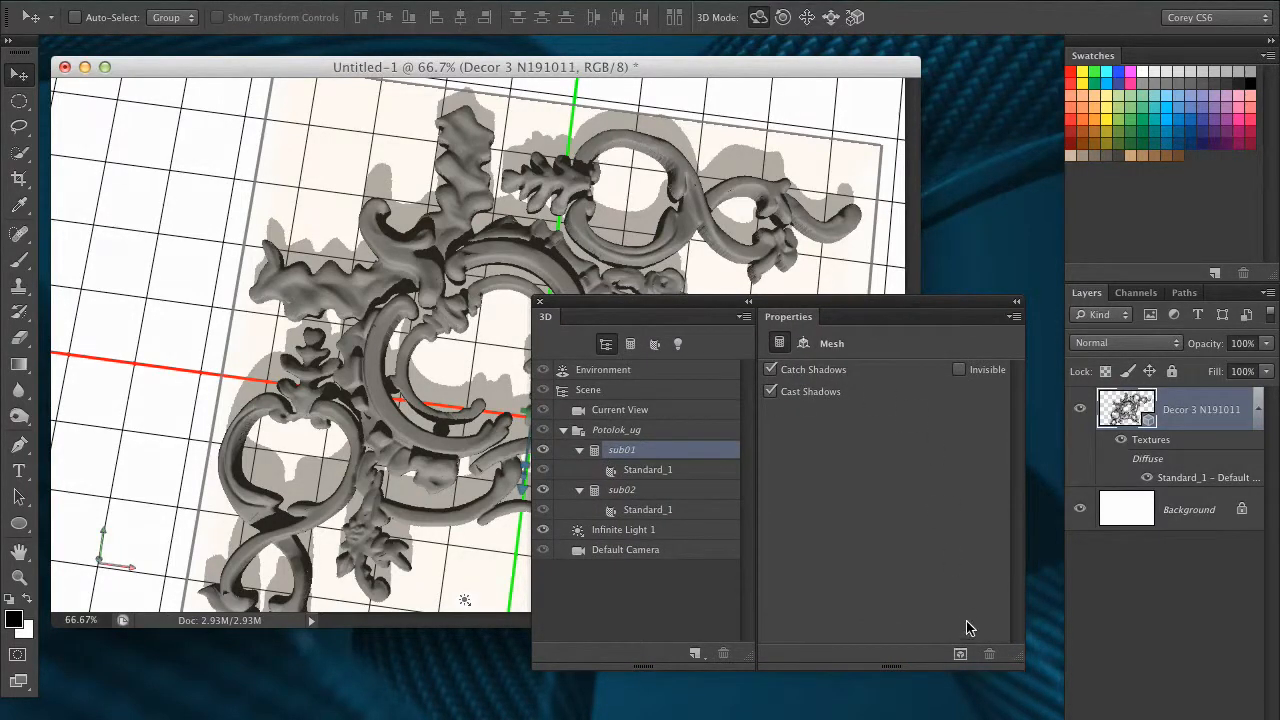
pyautogui.moveTo(694, 305); pyautogui.dragTo(723, 334)
pyautogui.click(738, 513)
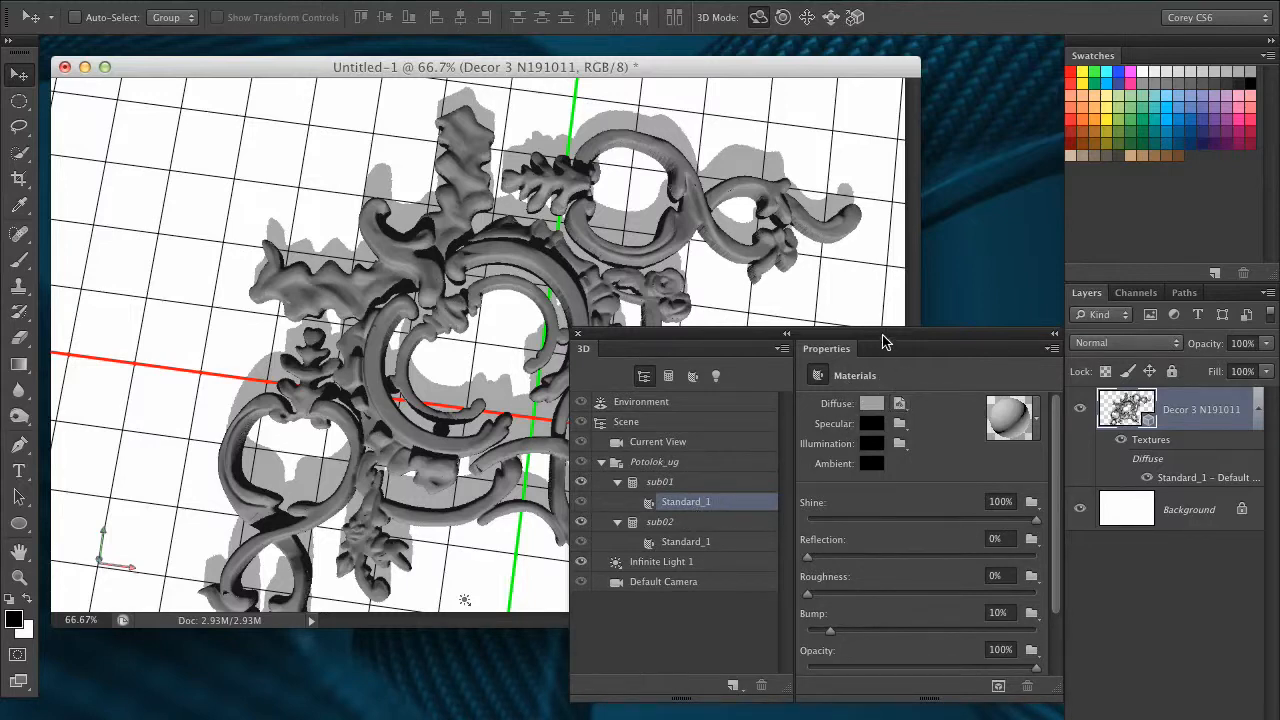
pyautogui.moveTo(888, 336); pyautogui.dragTo(811, 346)
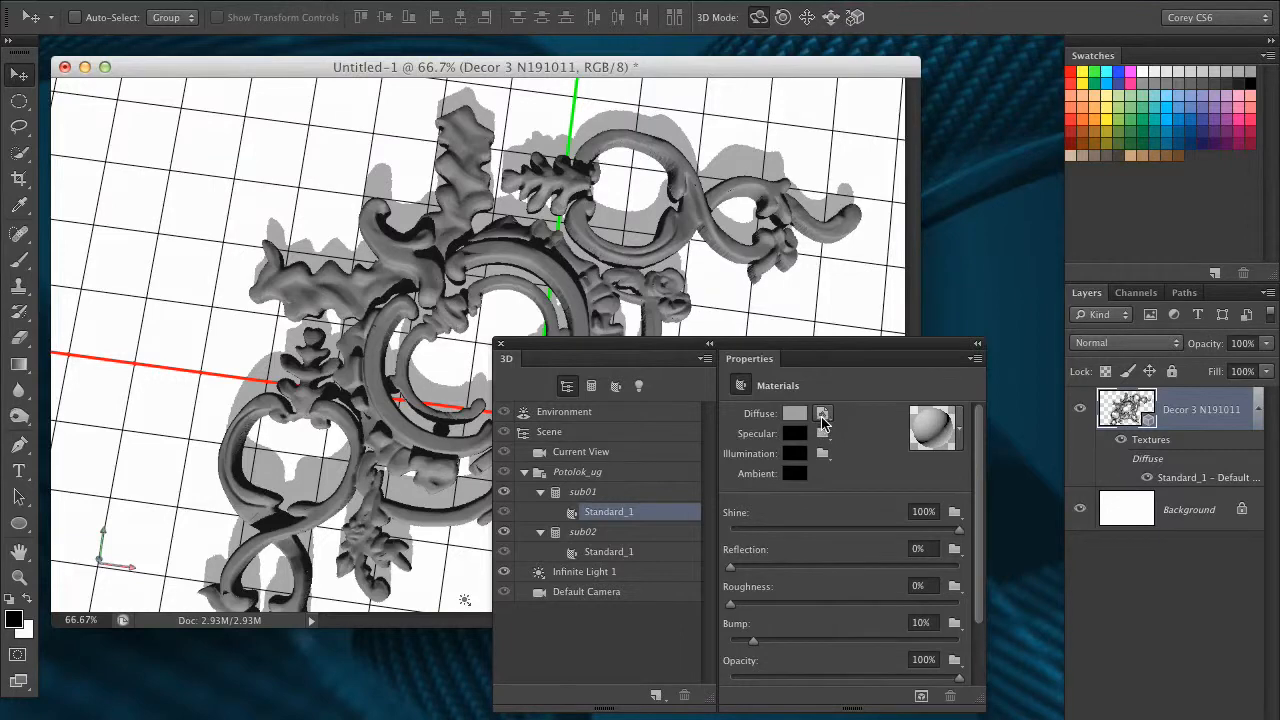
pyautogui.click(821, 420)
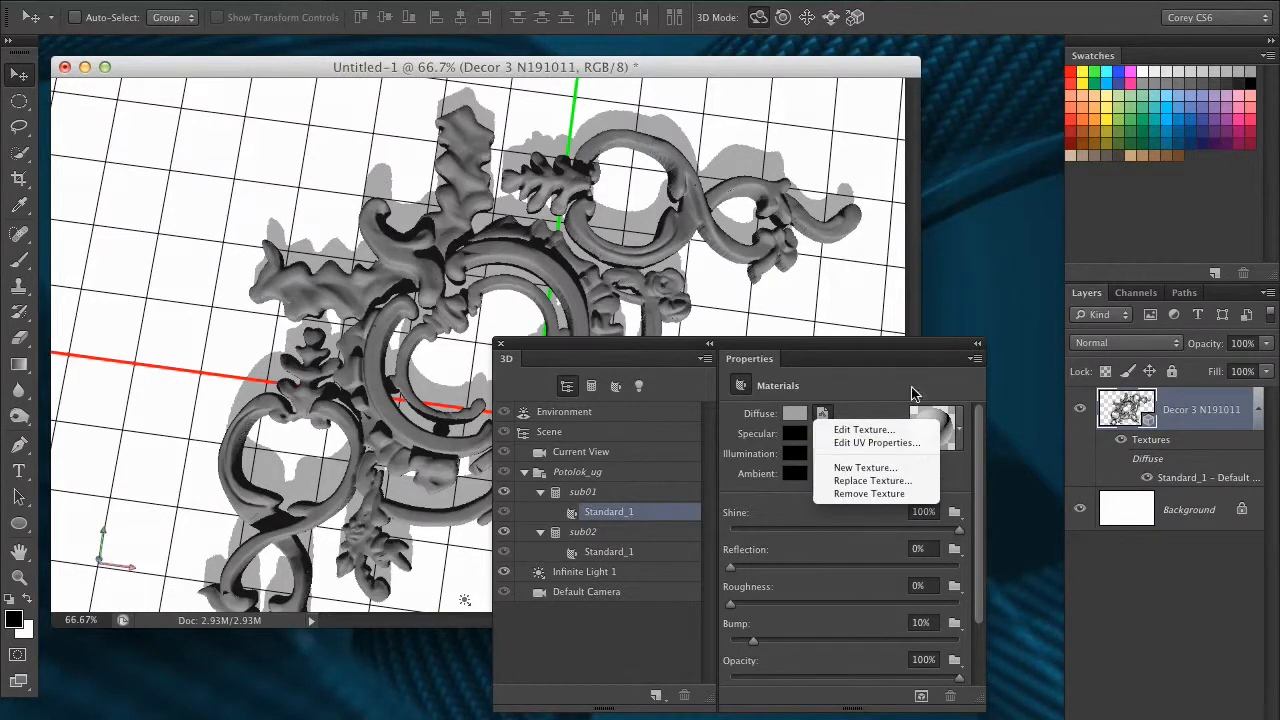
pyautogui.click(889, 470)
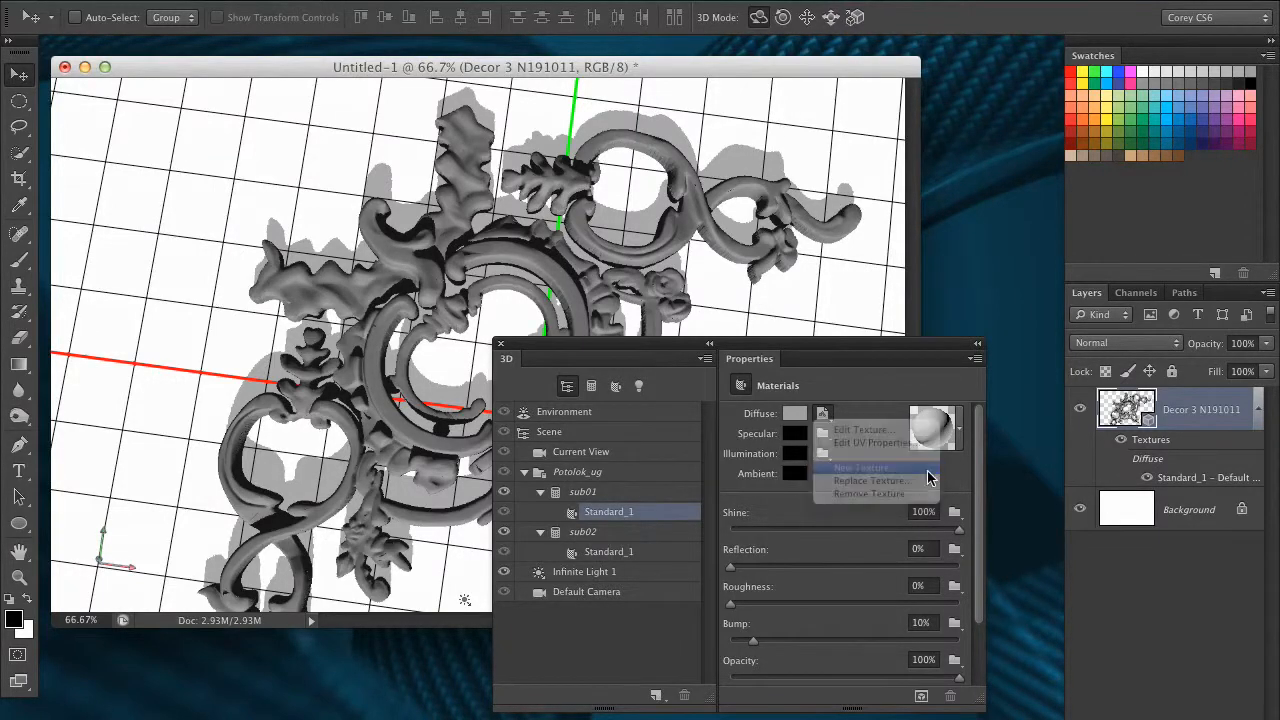
pyautogui.press('Return')
# Replace the material's diffuse texture with Fotolia_910614_S.jpg from the Desktop, and move the 3D and Properties panels off the ornament
pyautogui.click(822, 414)
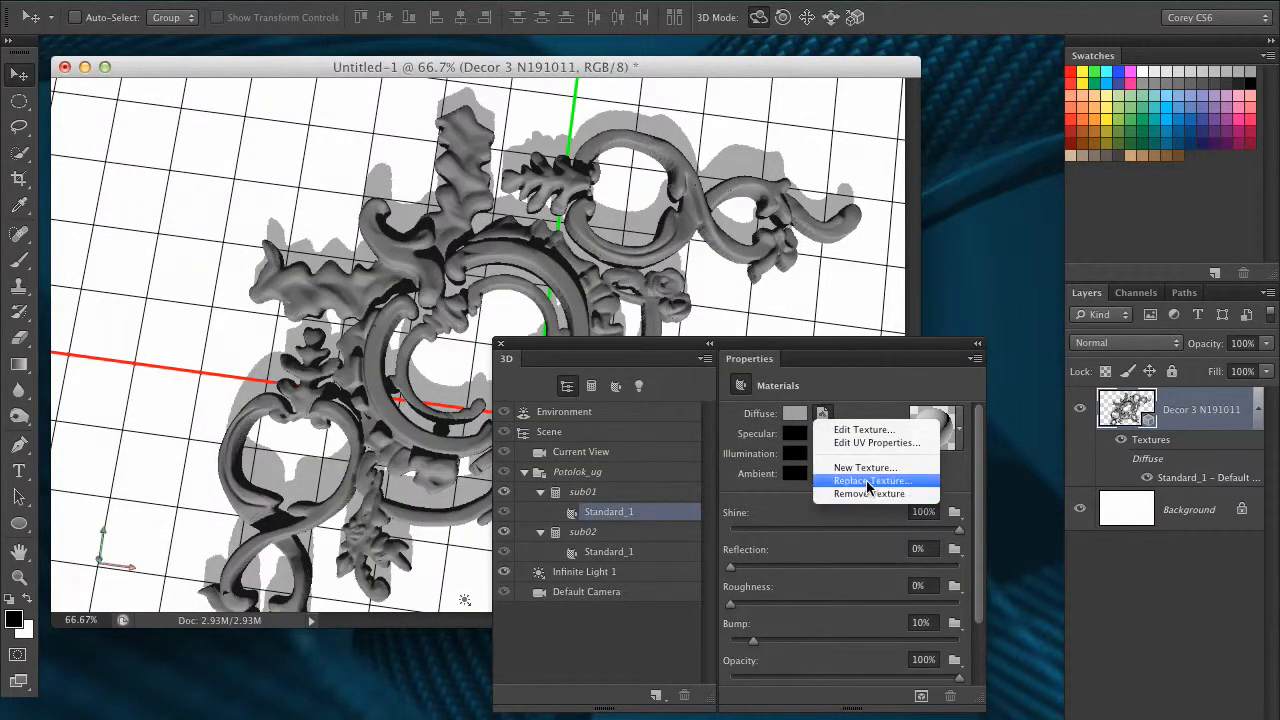
pyautogui.click(866, 481)
pyautogui.click(438, 176)
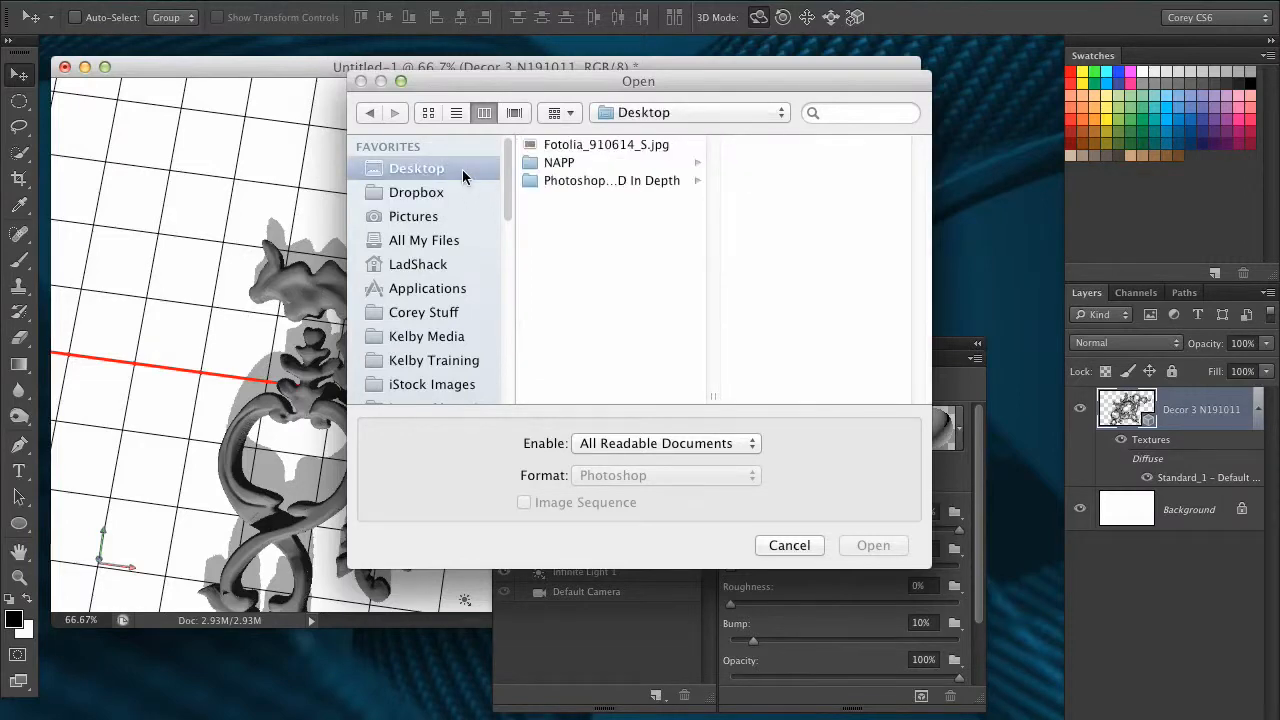
pyautogui.click(606, 146)
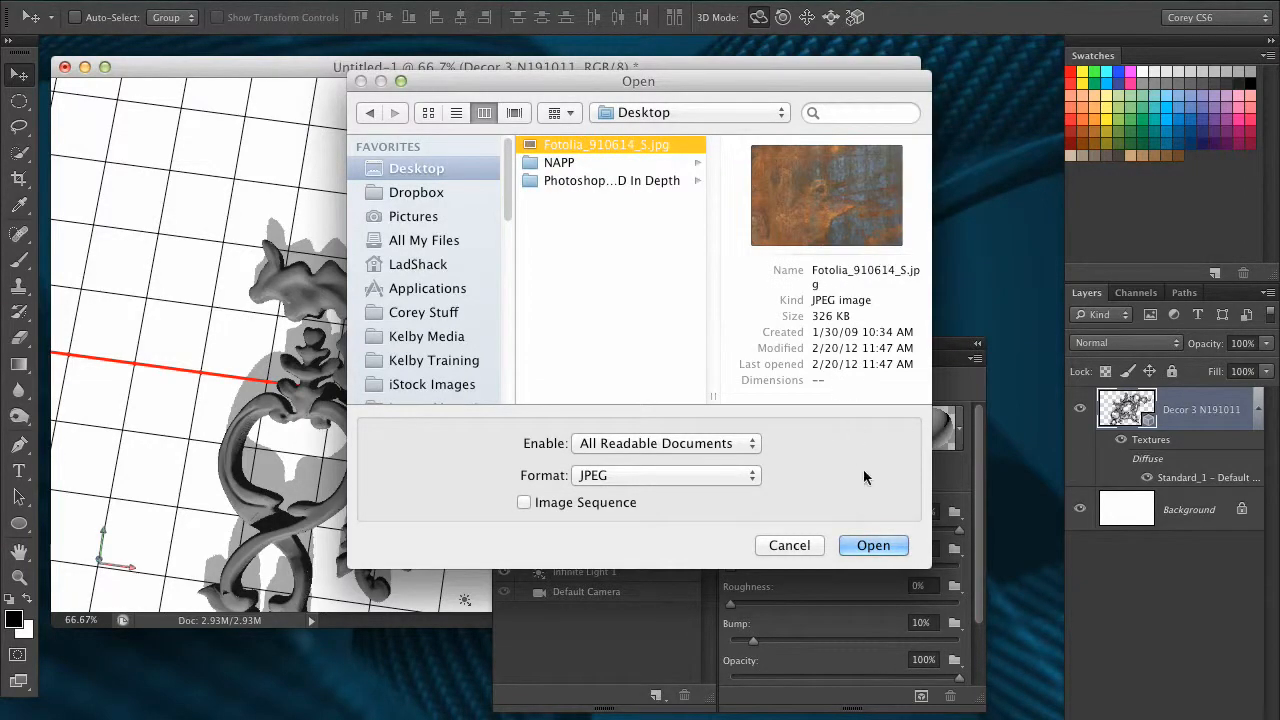
pyautogui.click(873, 545)
pyautogui.moveTo(677, 341); pyautogui.dragTo(970, 352)
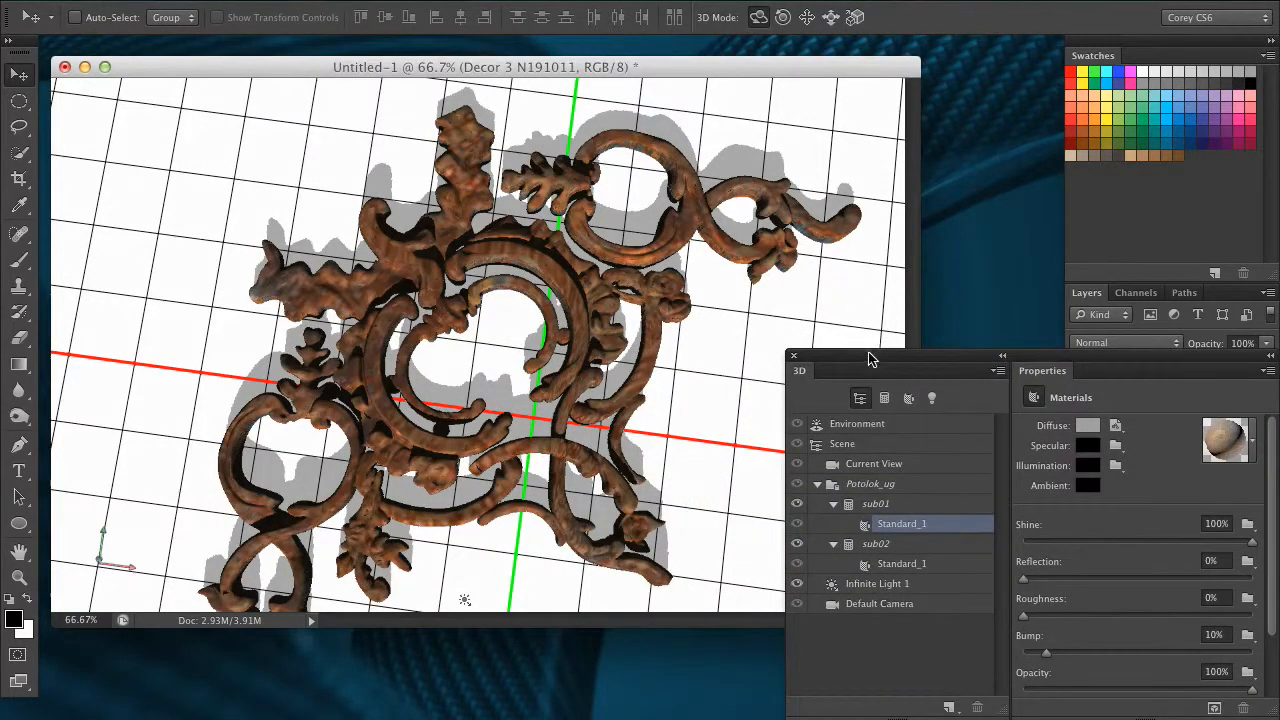
pyautogui.moveTo(871, 357); pyautogui.dragTo(757, 323)
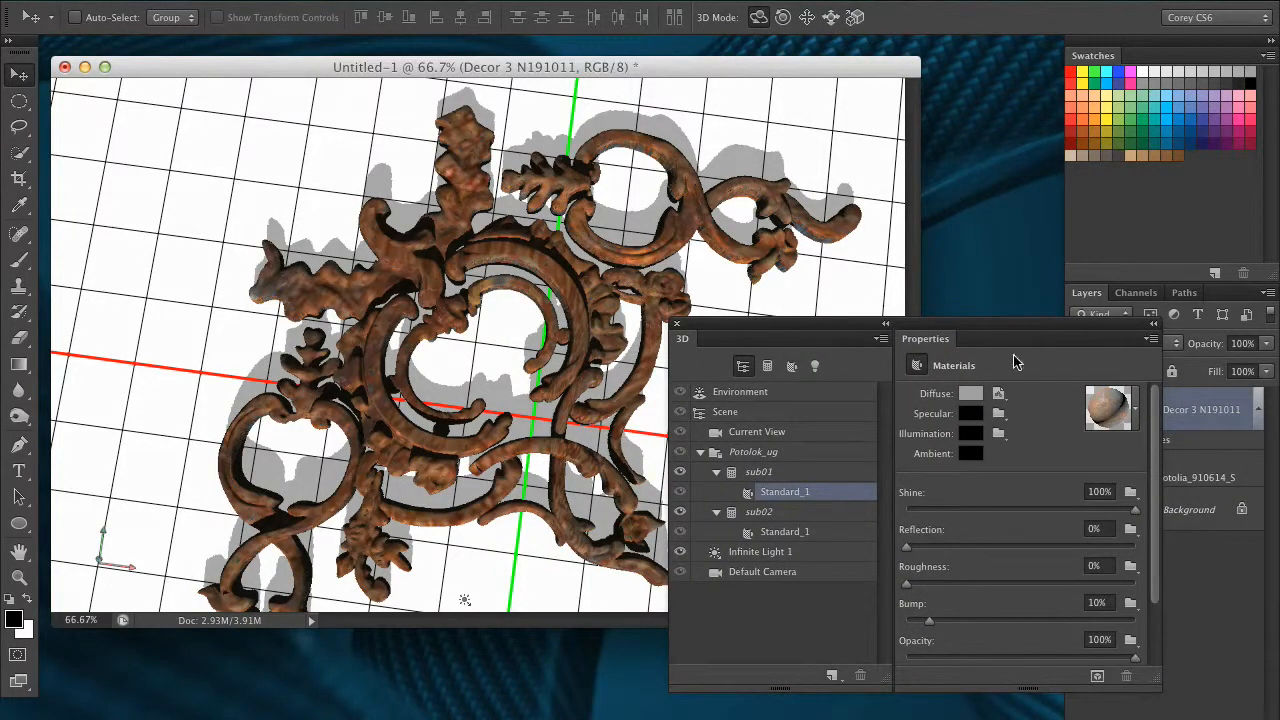
# Set the diffuse texture's UV properties to a U scale of 478.35% and a V scale of 557.73%
pyautogui.click(998, 393)
pyautogui.click(1055, 423)
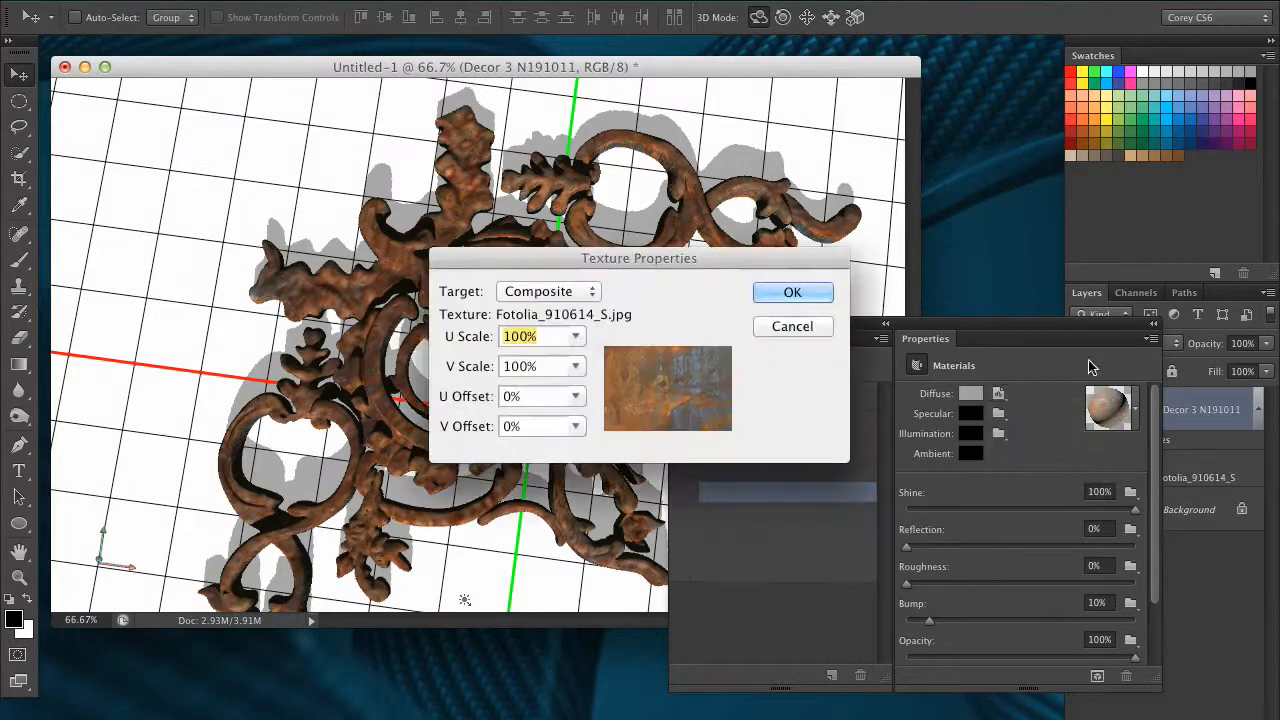
pyautogui.moveTo(740, 257); pyautogui.dragTo(1016, 299)
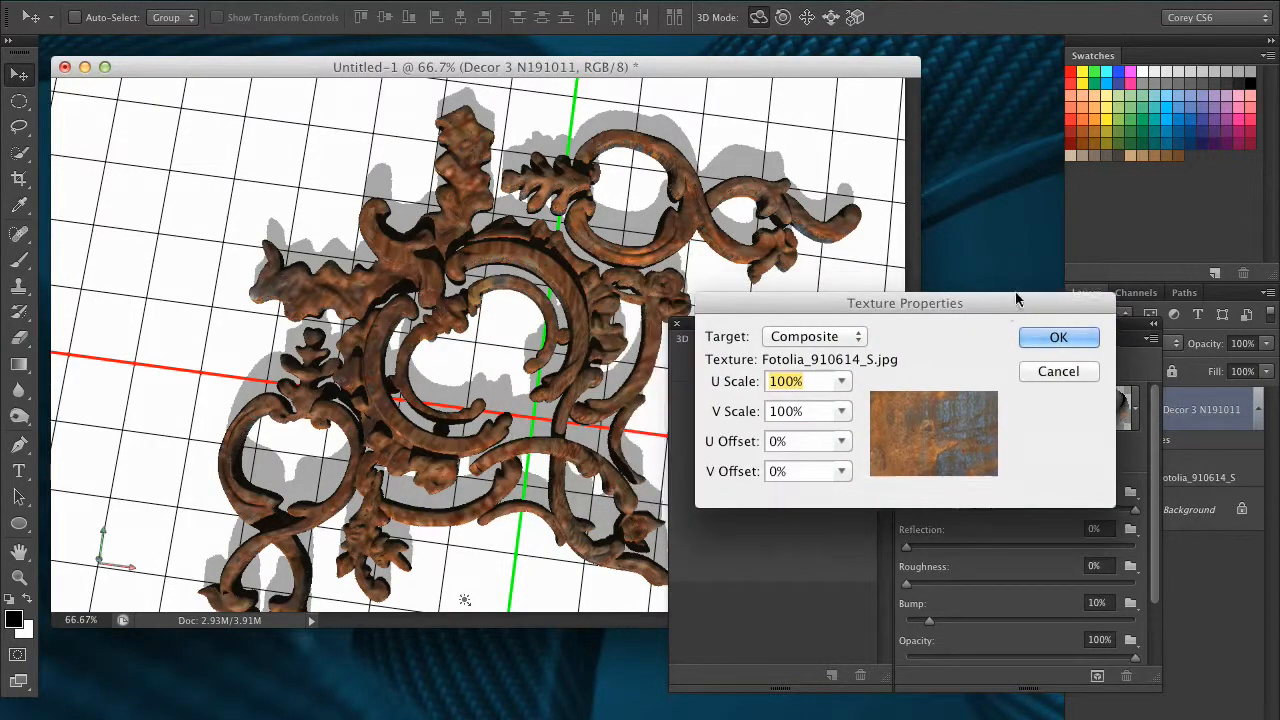
pyautogui.moveTo(837, 309); pyautogui.dragTo(839, 311)
pyautogui.click(843, 413)
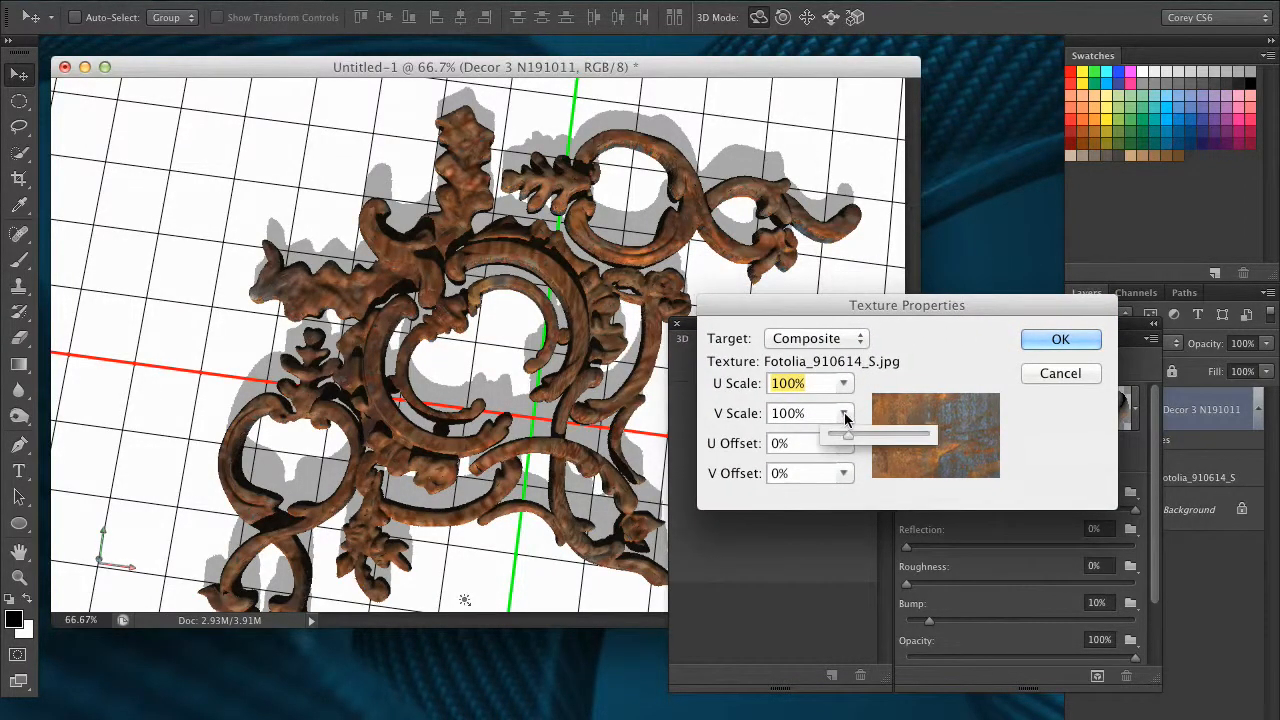
pyautogui.moveTo(849, 431); pyautogui.dragTo(878, 440)
pyautogui.click(843, 383)
pyautogui.click(843, 413)
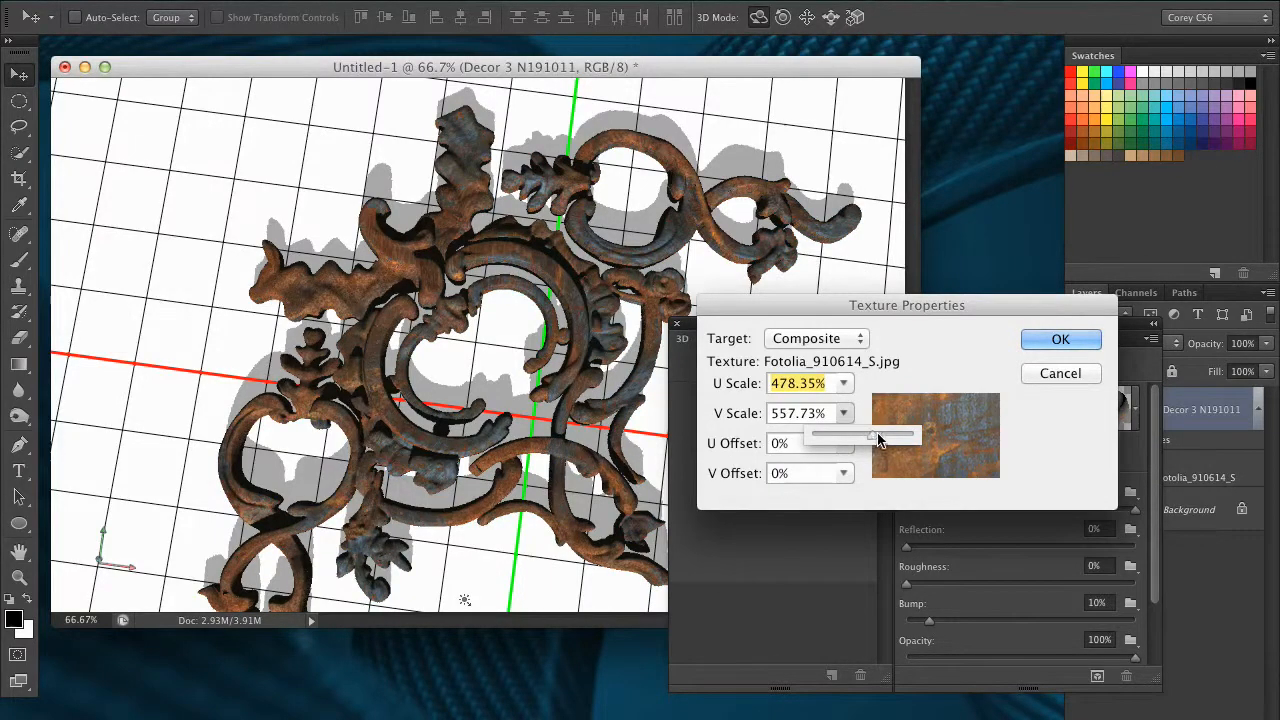
pyautogui.click(1058, 340)
# Orbit the 3D camera around the ornament to examine its textured surfaces from low, overhead and angled viewpoints
pyautogui.moveTo(663, 414); pyautogui.dragTo(806, 316)
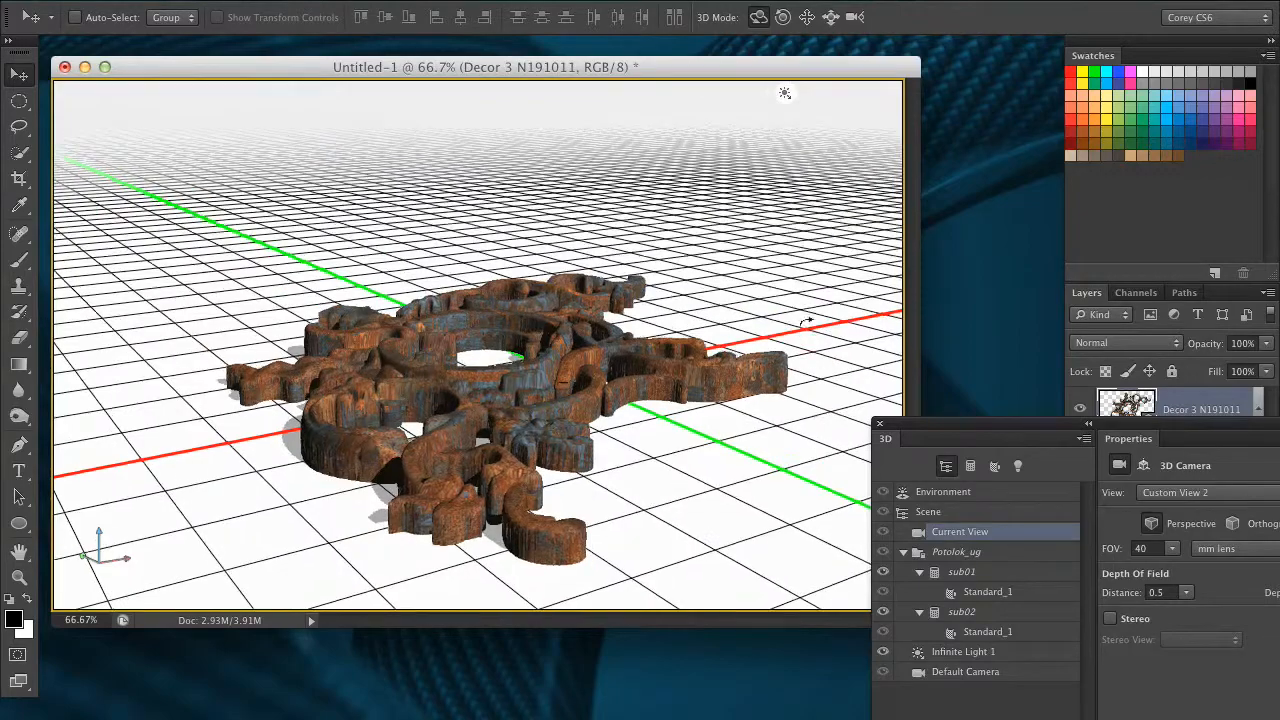
pyautogui.moveTo(795, 348); pyautogui.dragTo(485, 428)
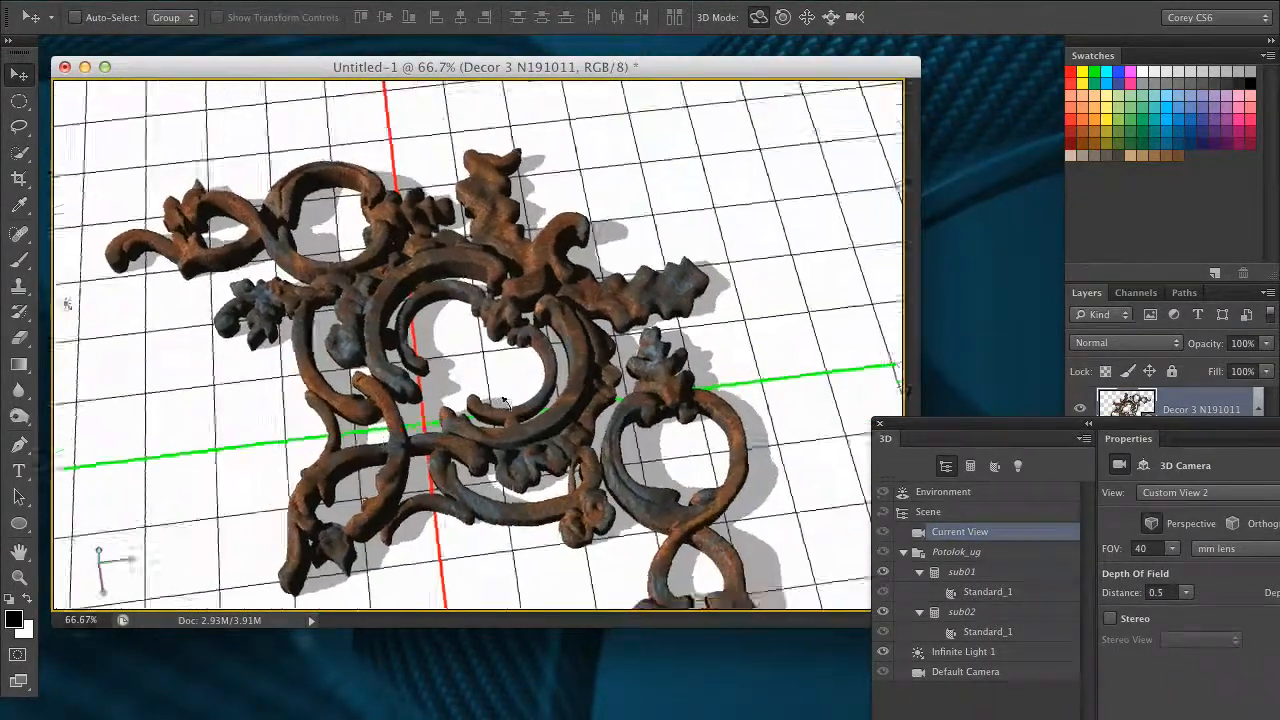
pyautogui.moveTo(634, 380); pyautogui.dragTo(670, 337)
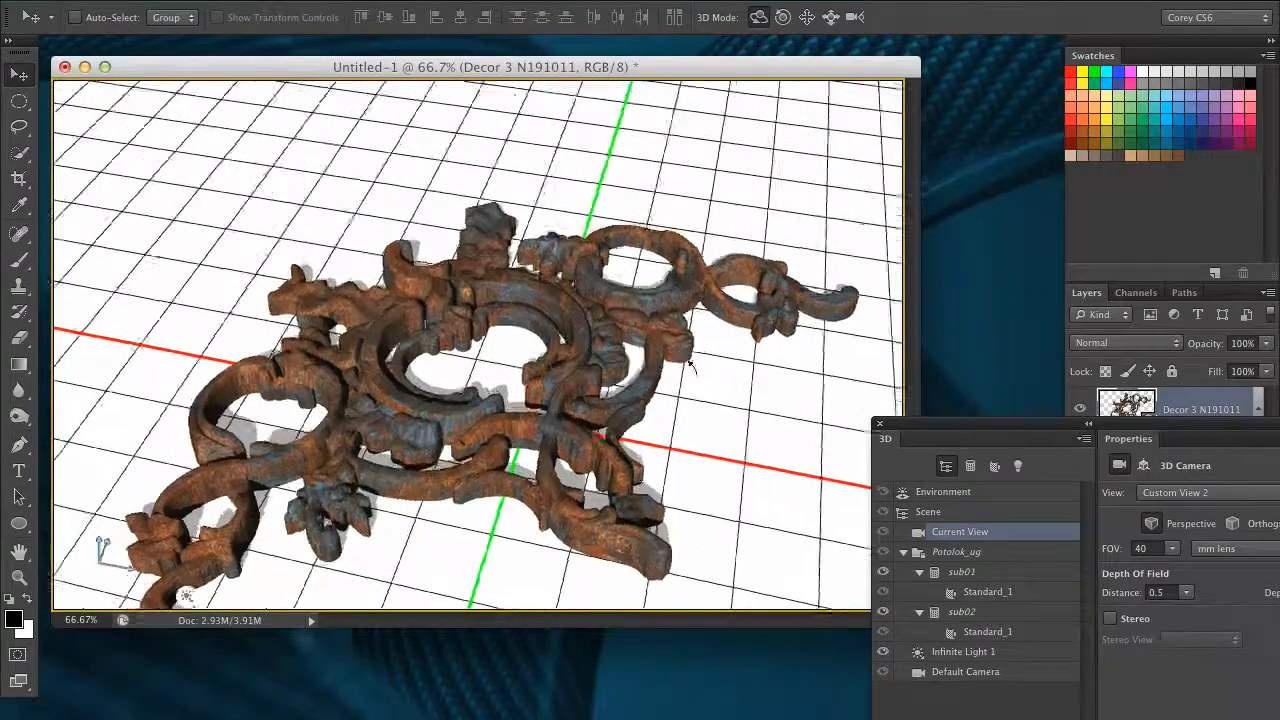
pyautogui.moveTo(700, 390); pyautogui.dragTo(652, 410)
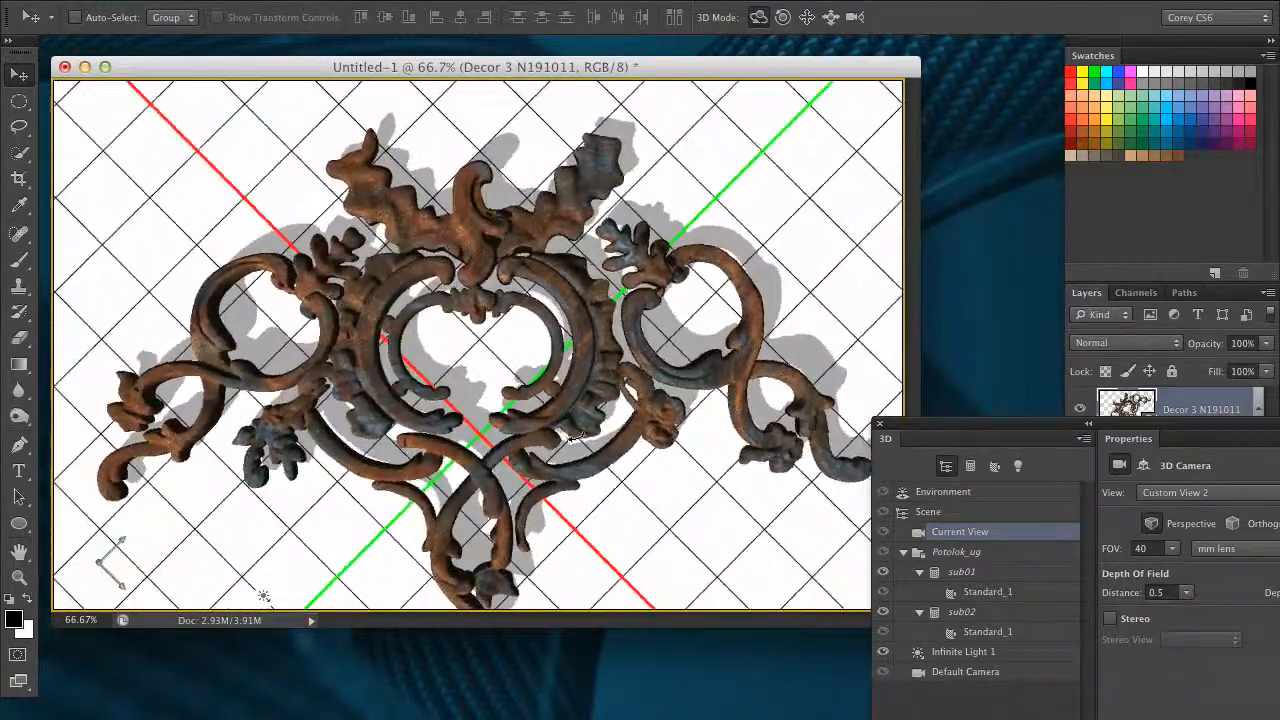
pyautogui.moveTo(549, 400); pyautogui.dragTo(546, 356)
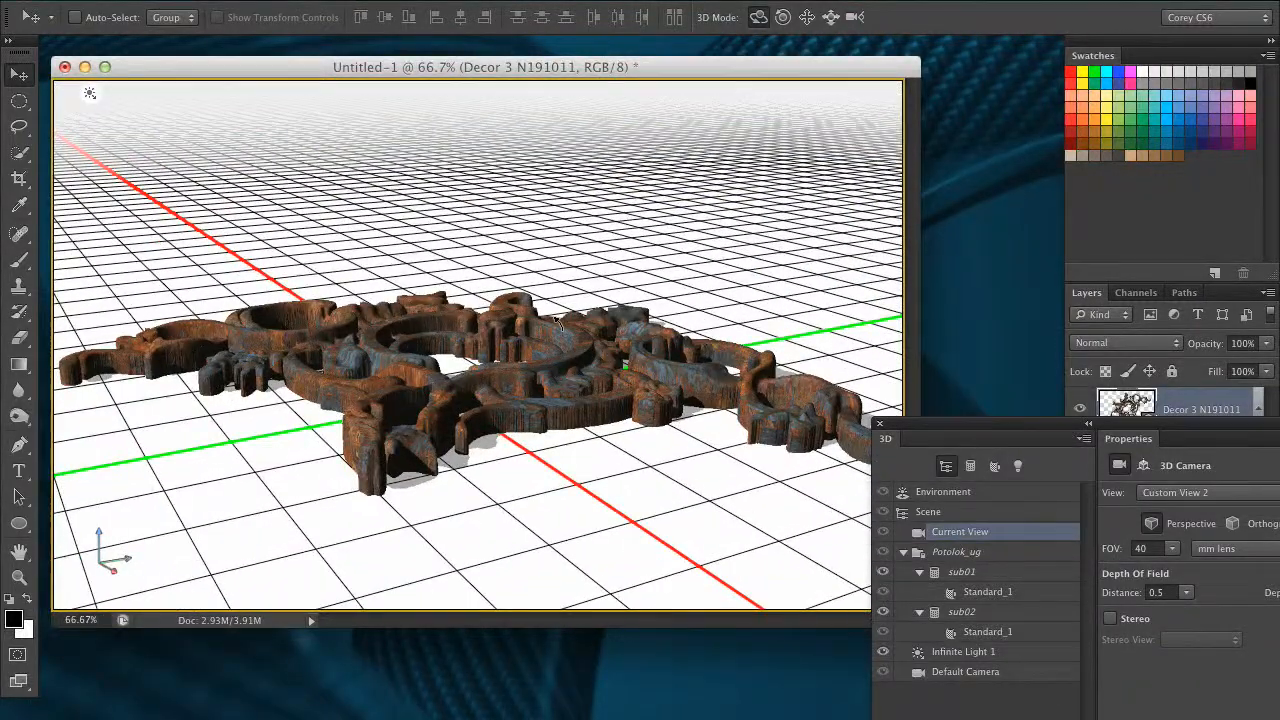
pyautogui.moveTo(419, 369); pyautogui.dragTo(414, 354)
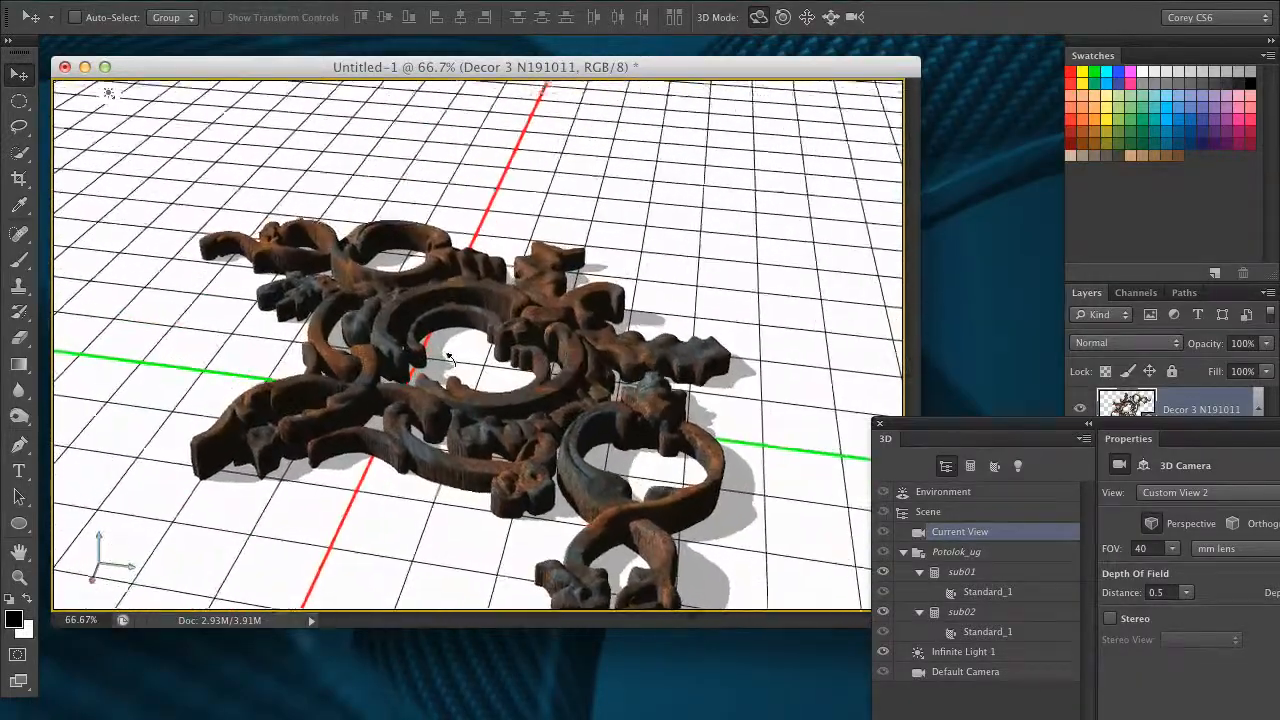
pyautogui.moveTo(507, 372); pyautogui.dragTo(543, 368)
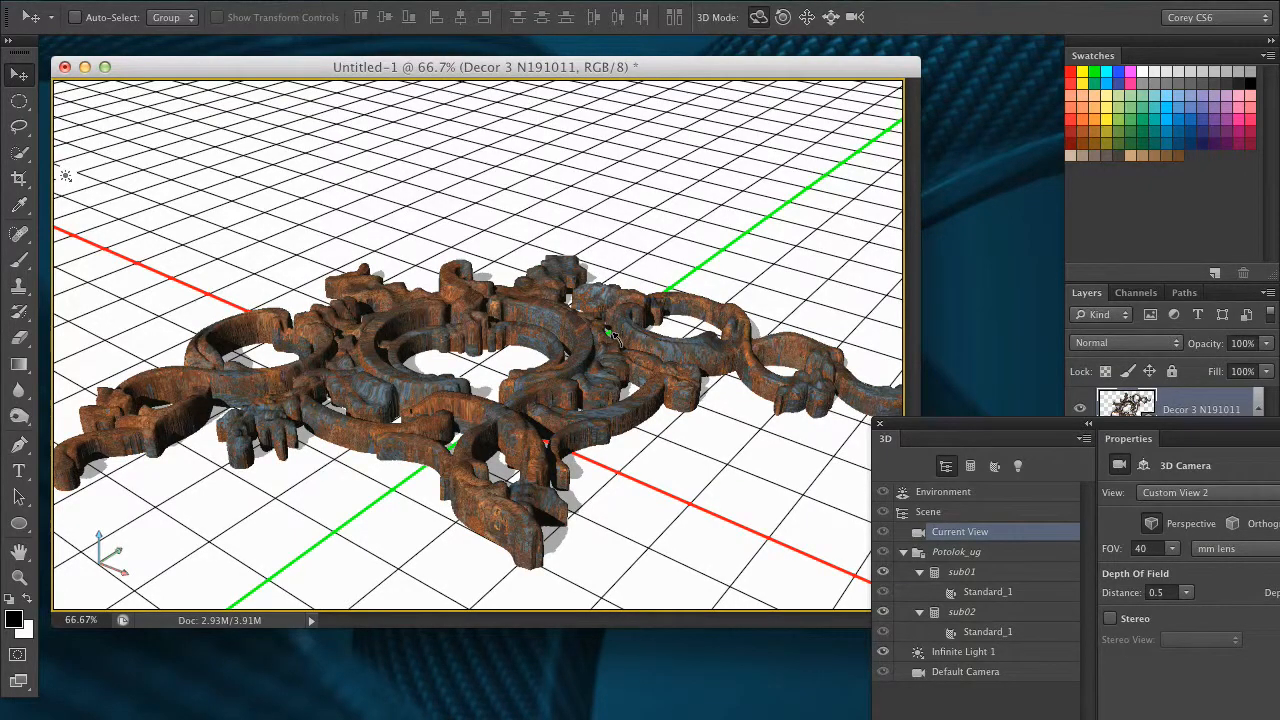
pyautogui.moveTo(612, 335); pyautogui.dragTo(691, 326)
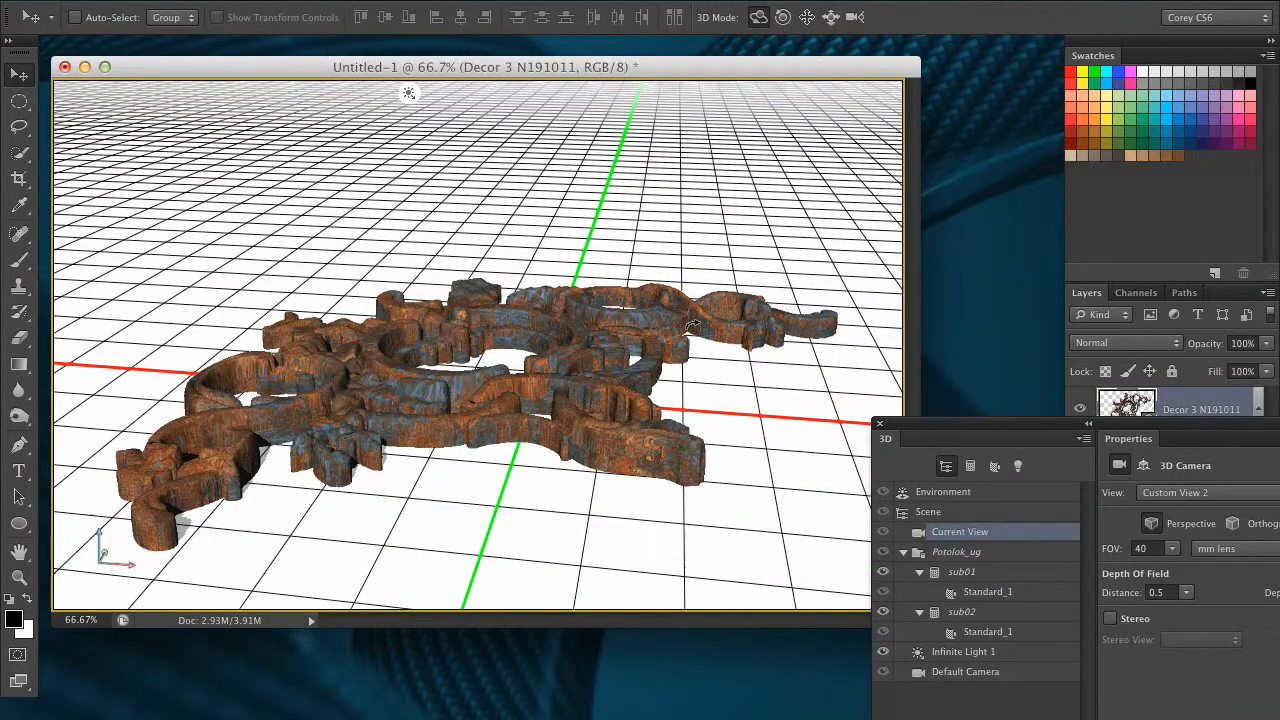
pyautogui.moveTo(692, 326); pyautogui.dragTo(618, 362)
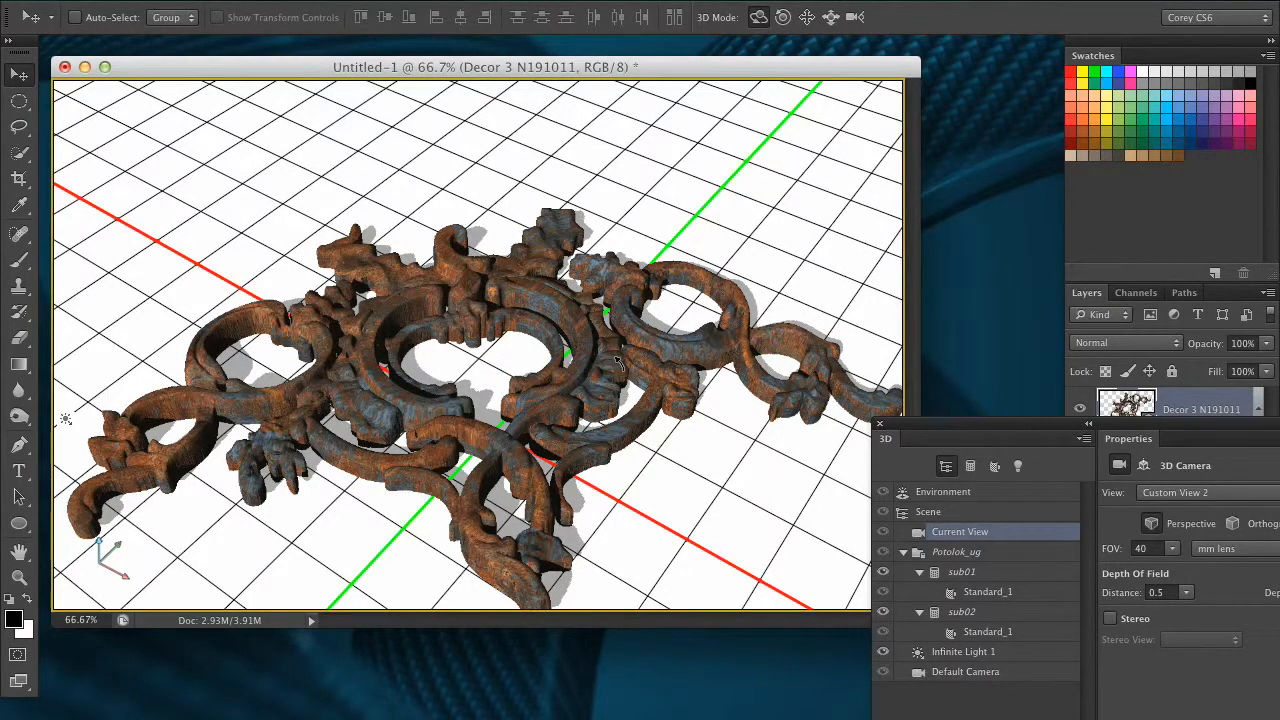
pyautogui.moveTo(617, 361); pyautogui.dragTo(602, 376)
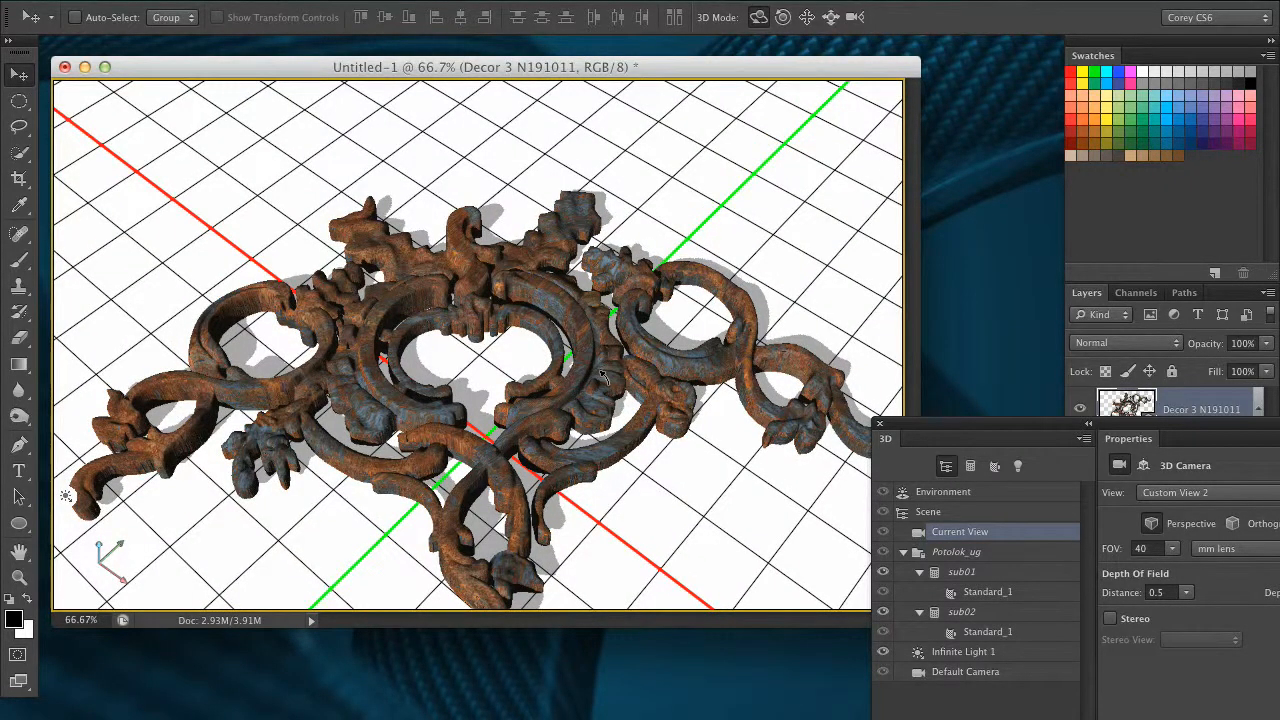
pyautogui.moveTo(603, 375); pyautogui.dragTo(540, 330)
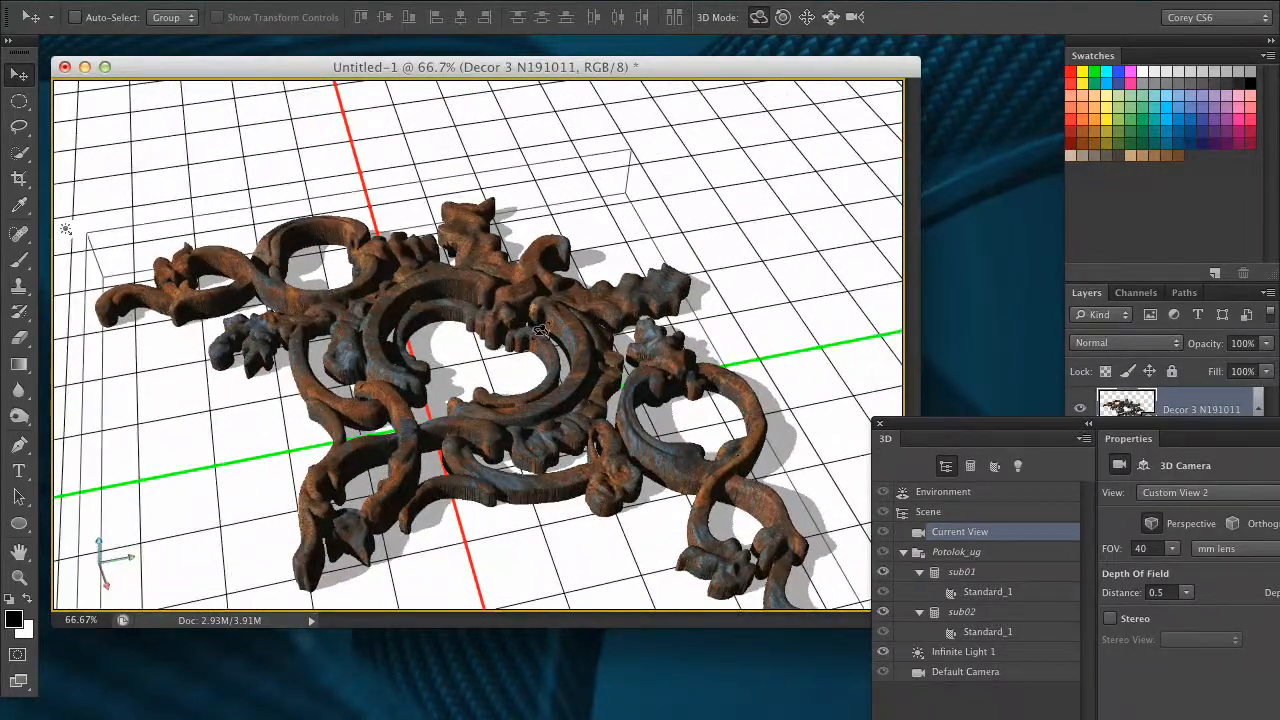